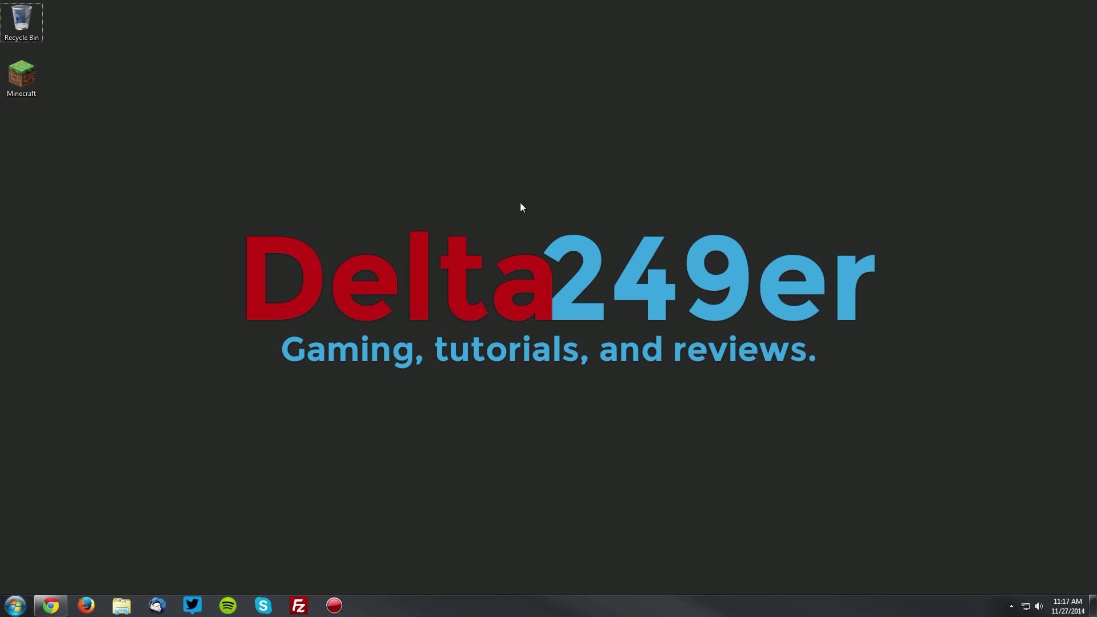
Step: Launch the Minecraft Launcher from its desktop icon
double_click(31, 92)
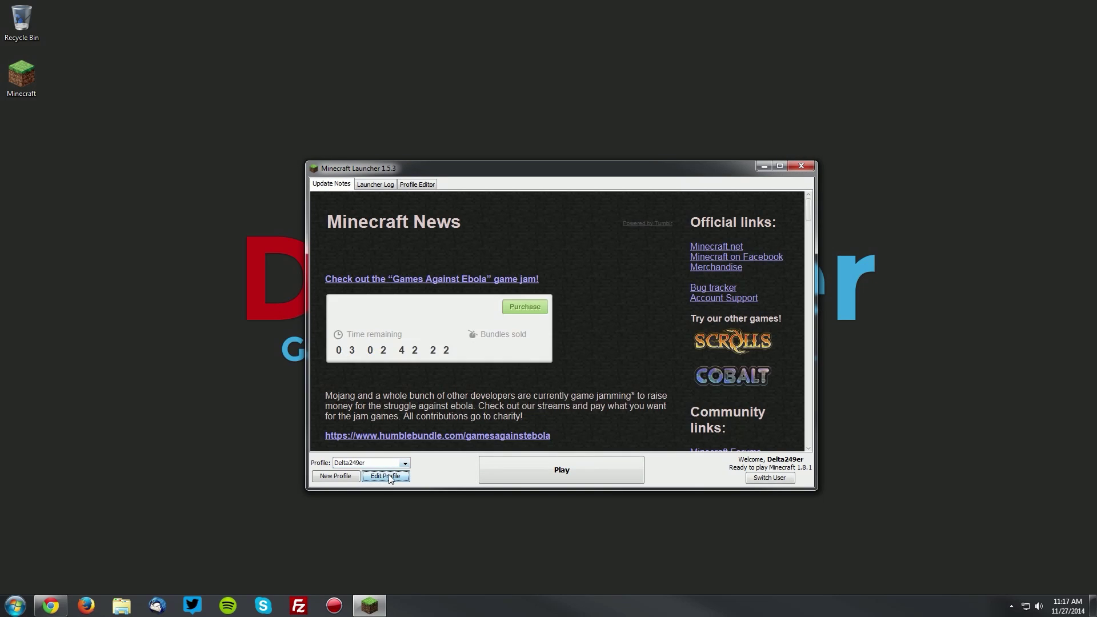
Step: Set the profile's version to release 1.8, launch Minecraft 1.8, then quit the game
left_click(390, 477)
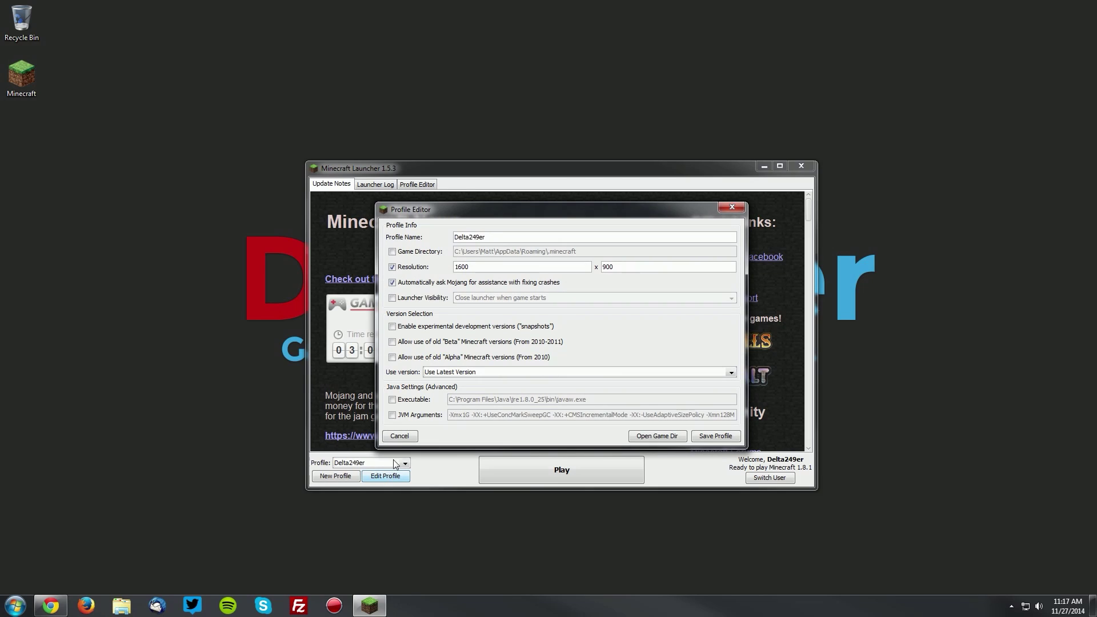
left_click(439, 375)
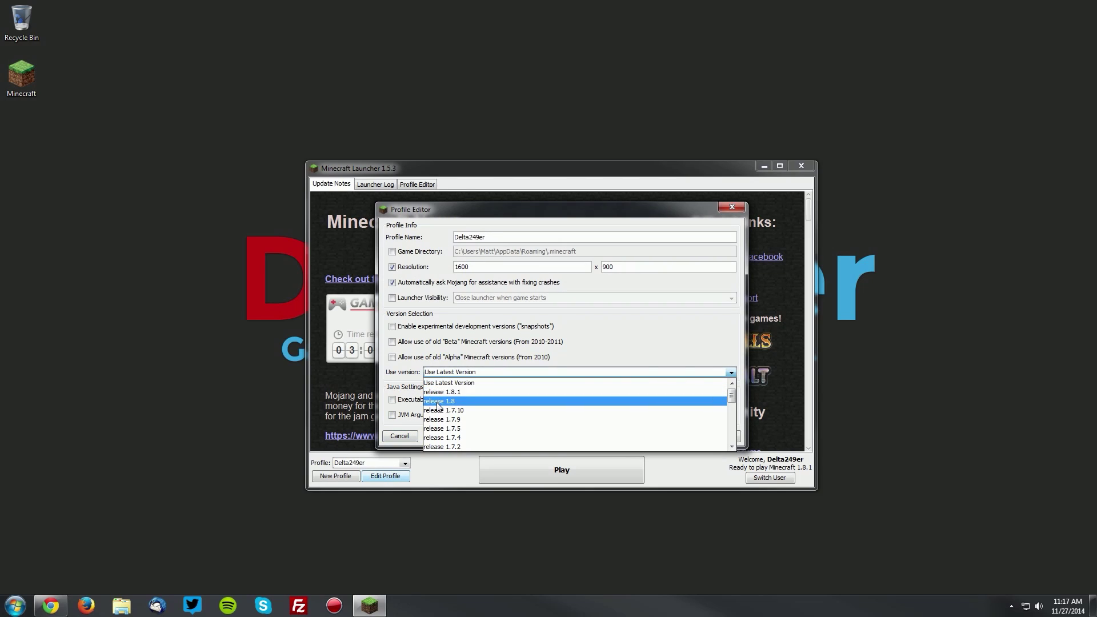
left_click(441, 402)
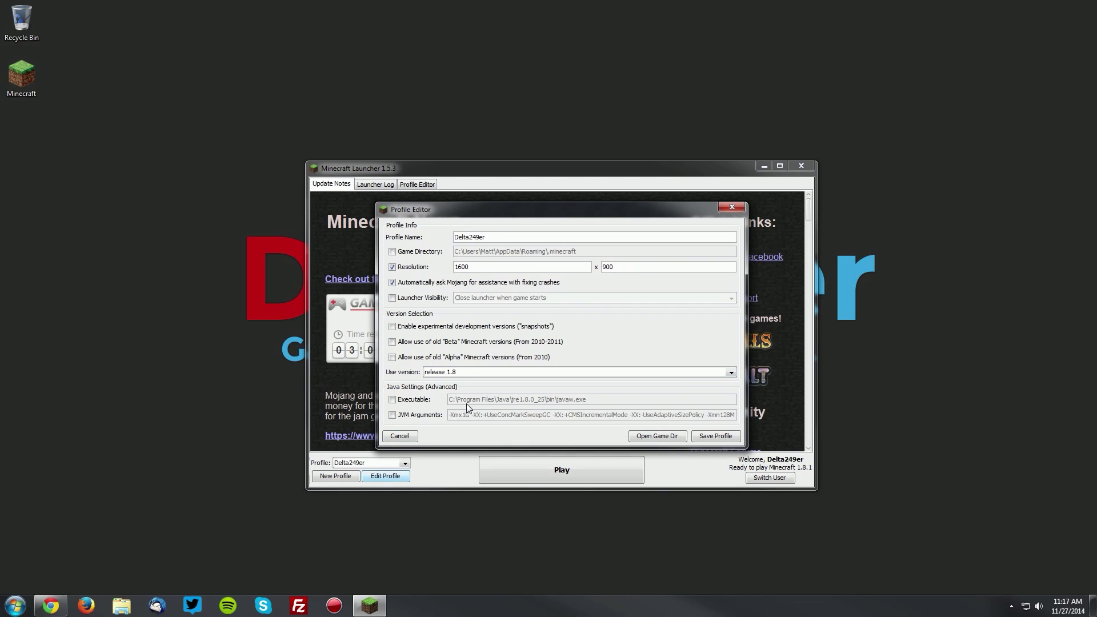
left_click(725, 436)
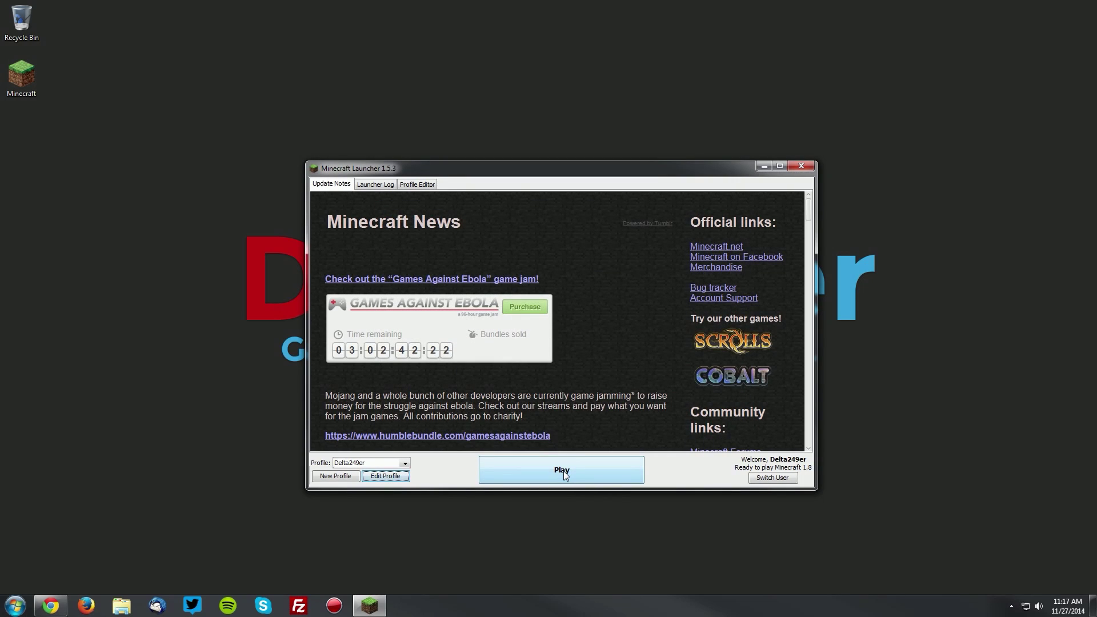
left_click(562, 472)
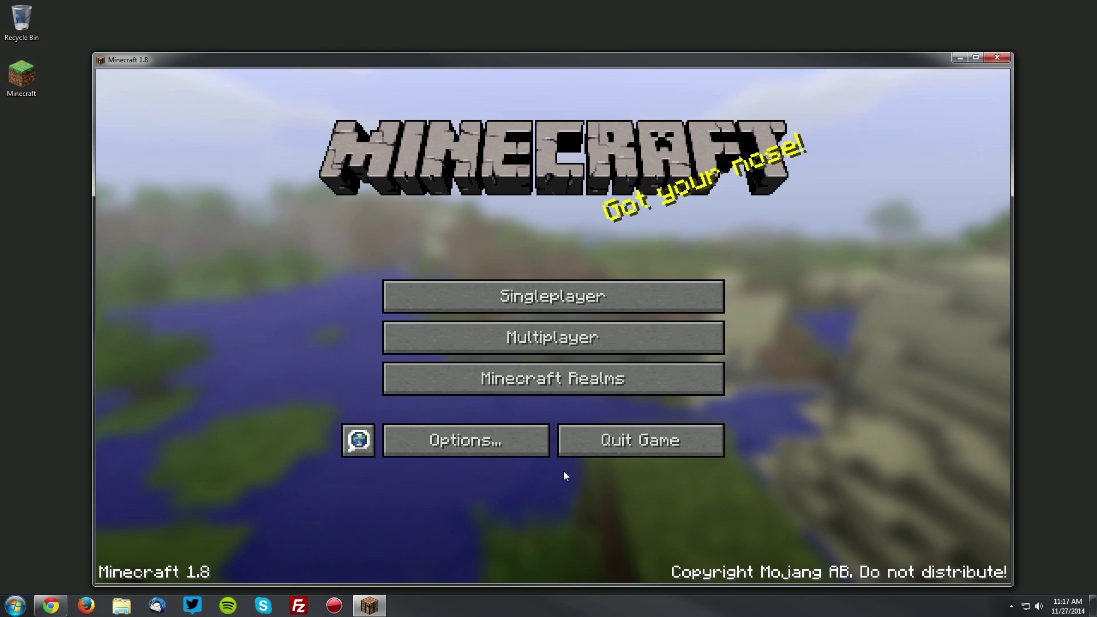
left_click(607, 446)
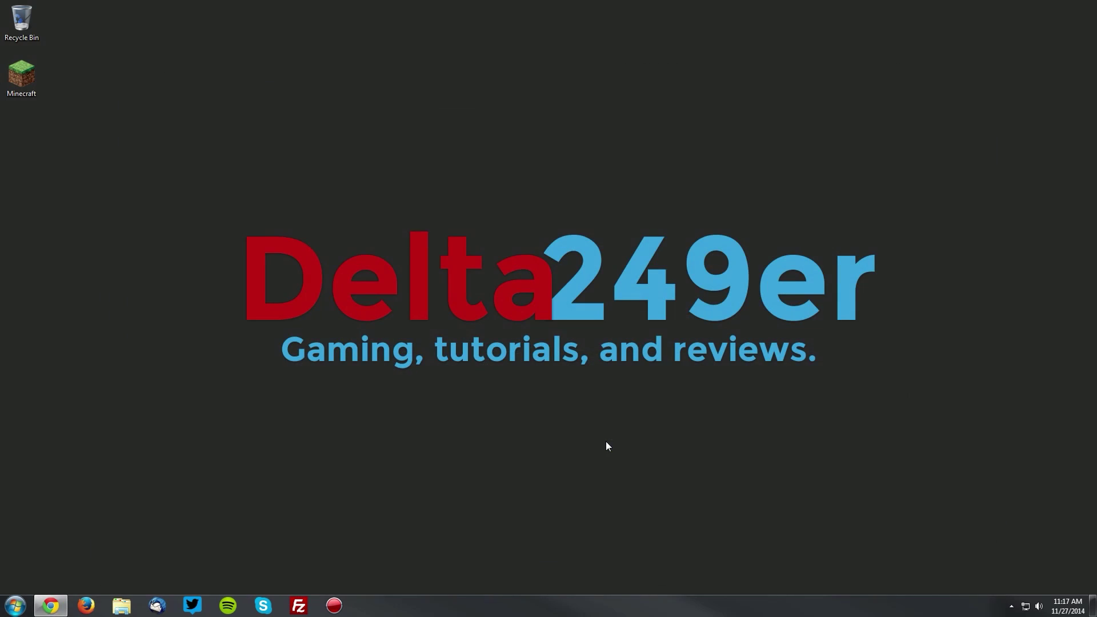
Step: Follow the forum's alpha v2.4.1 link for 1.8 through the redirect pages, skipping the ad
left_click(51, 605)
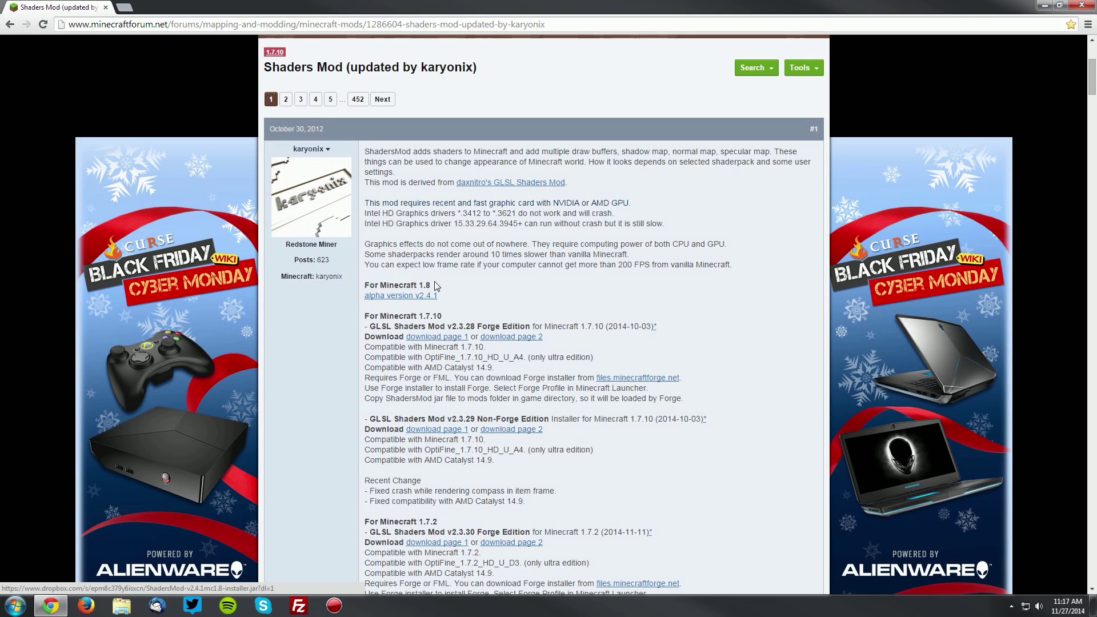
left_click(416, 296)
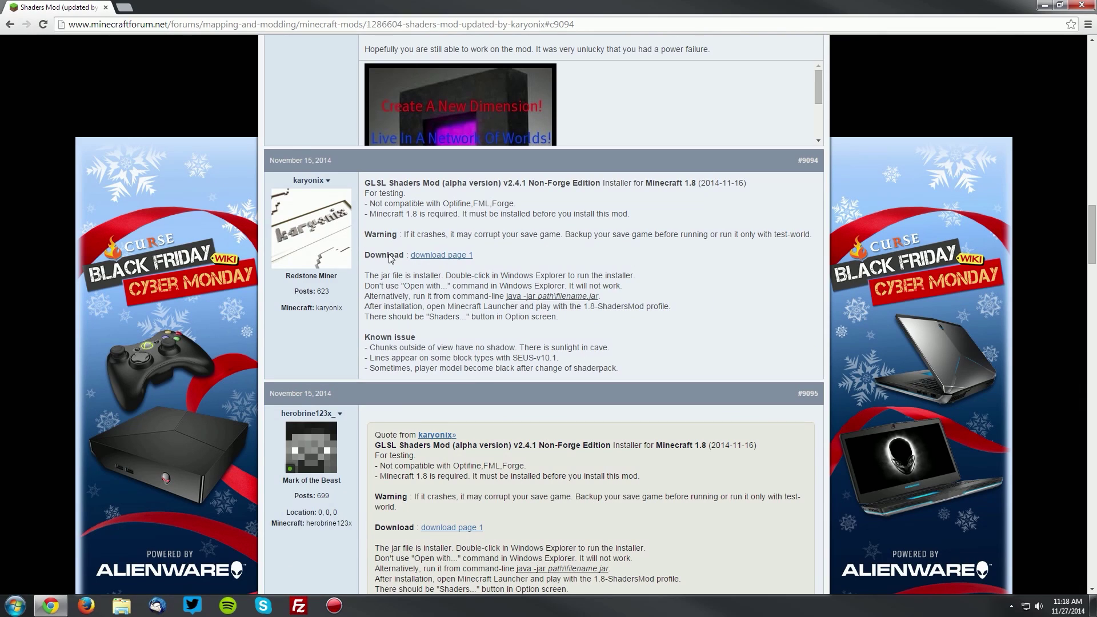
left_click(429, 257)
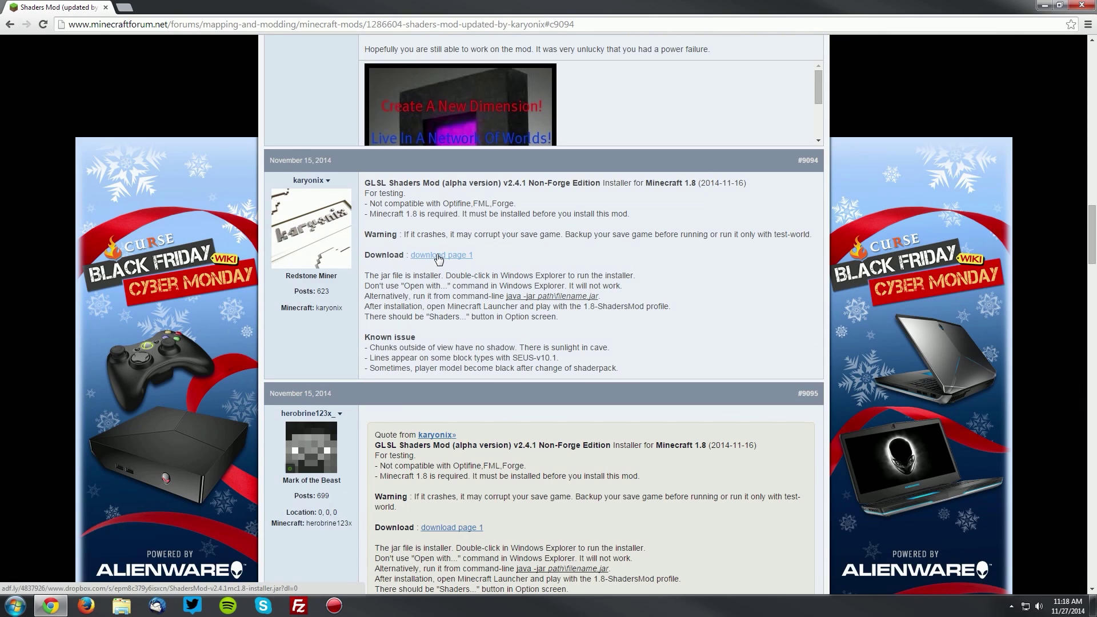
left_click(438, 256)
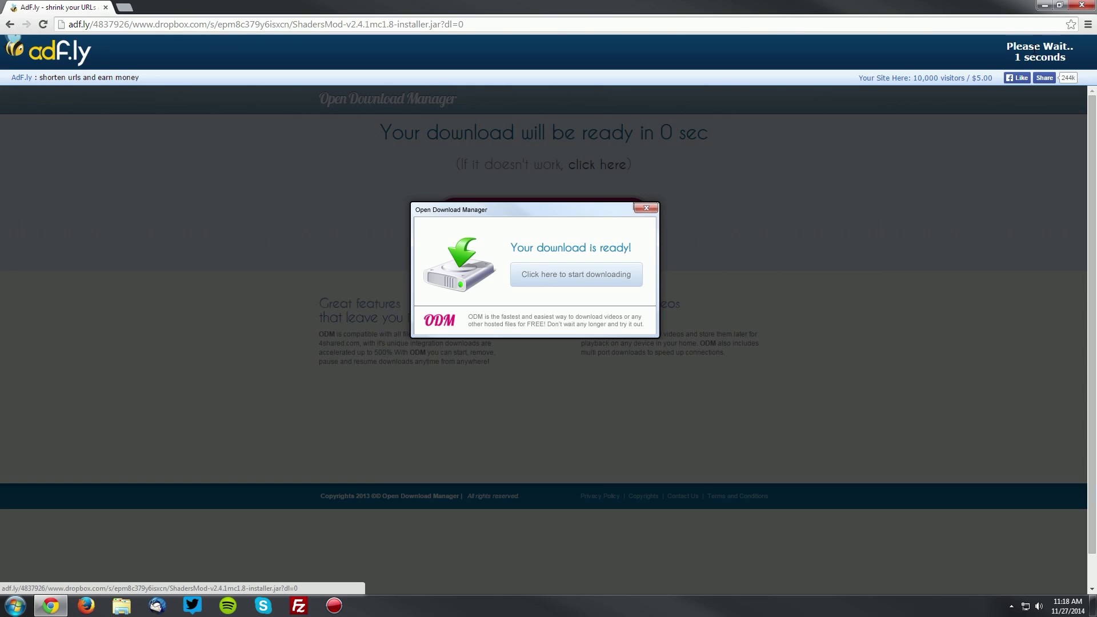
left_click(1027, 55)
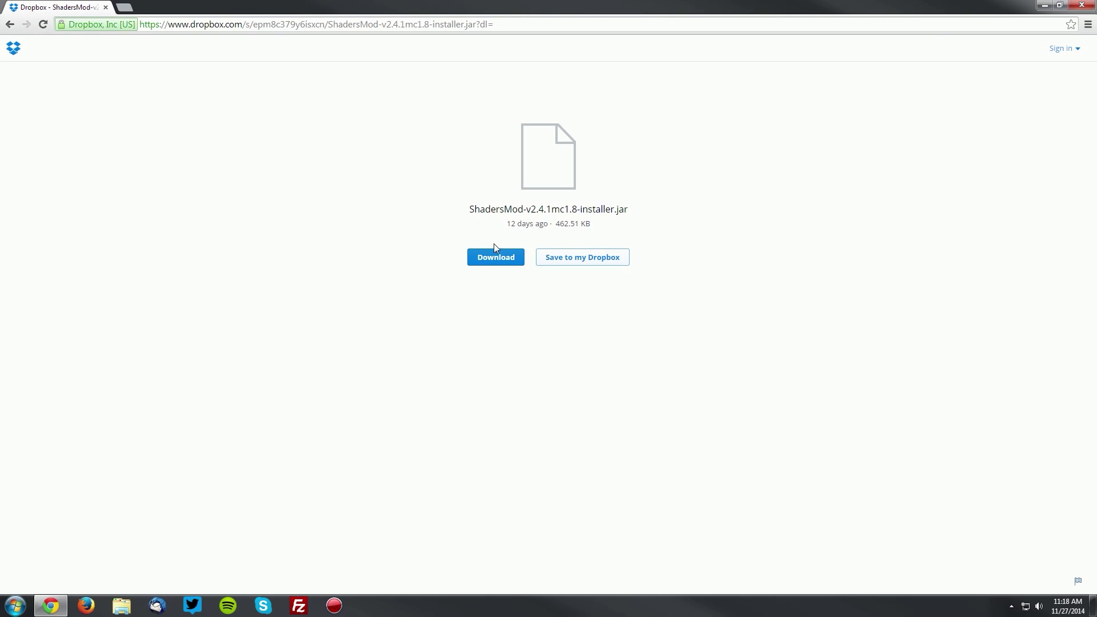
Step: Download ShadersMod-v2.4.1mc1.8-installer.jar and save it to the Desktop
left_click(493, 264)
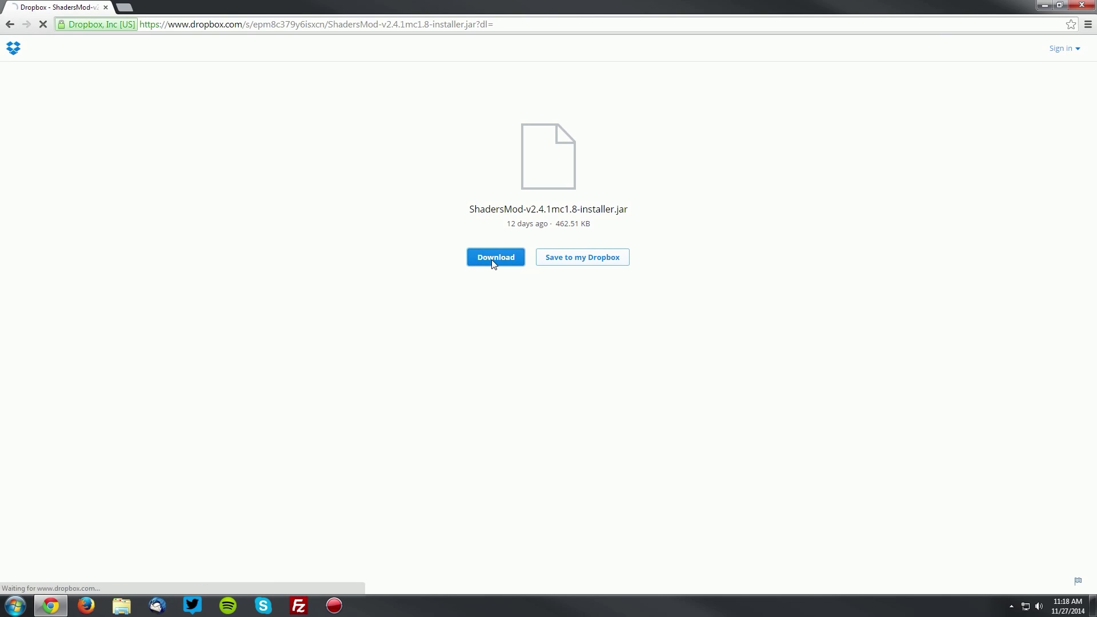
left_click(64, 89)
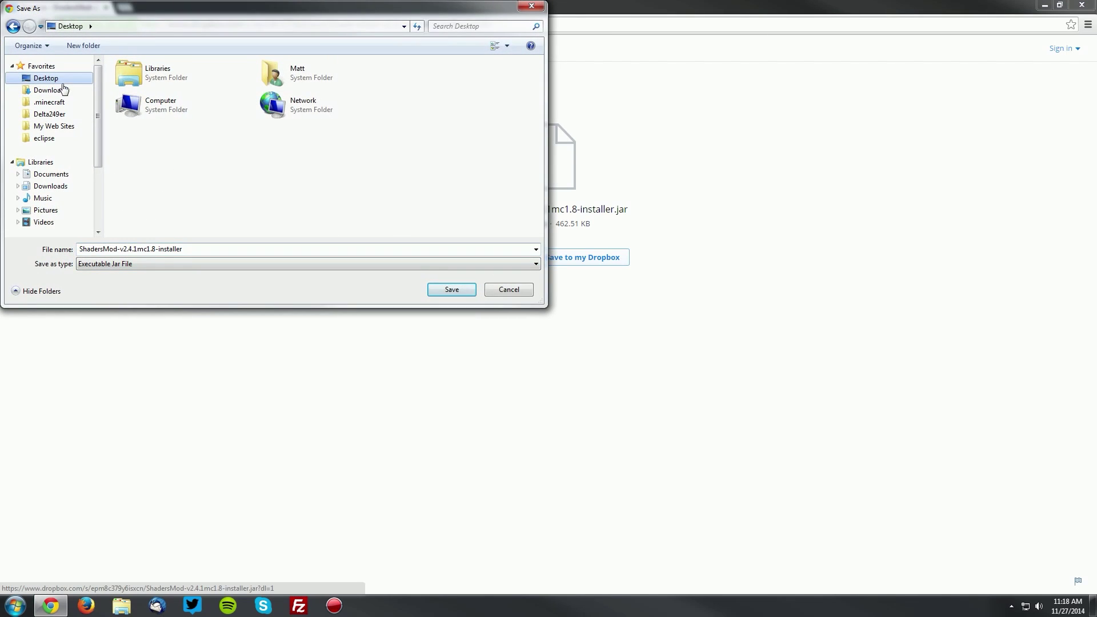
left_click(447, 286)
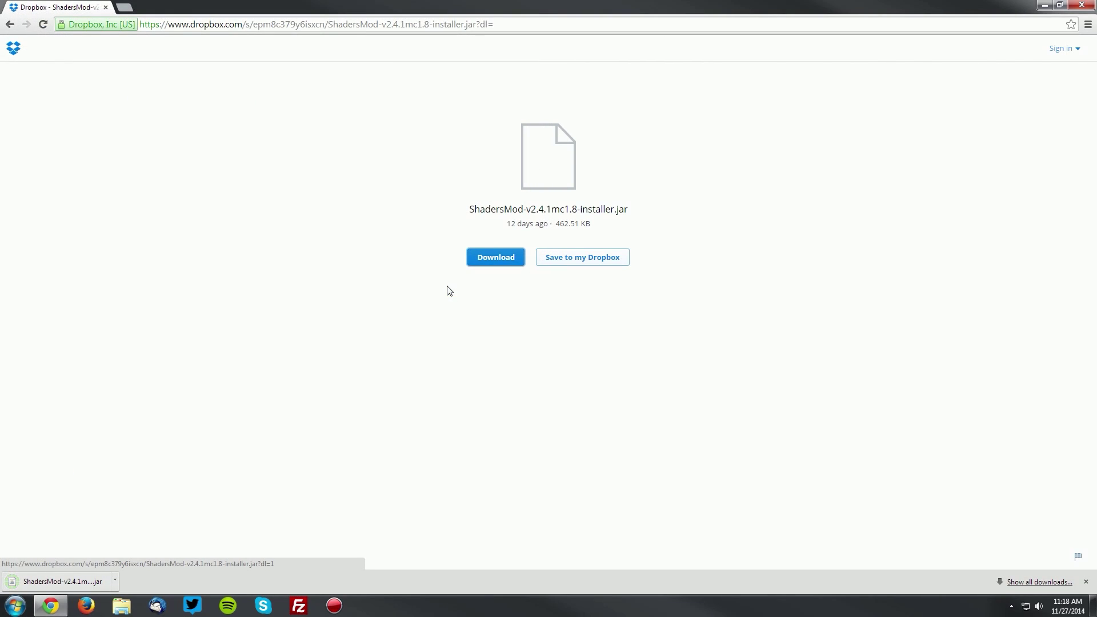
Step: Run the ShadersMod installer jar from the desktop with Java
left_click(1041, 5)
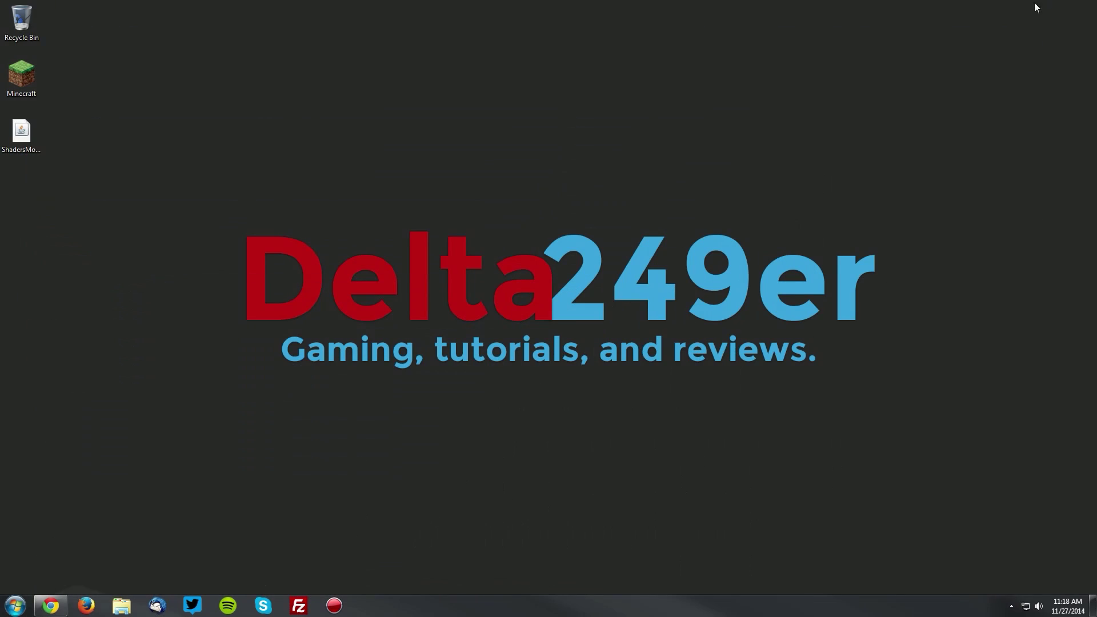
right_click(34, 135)
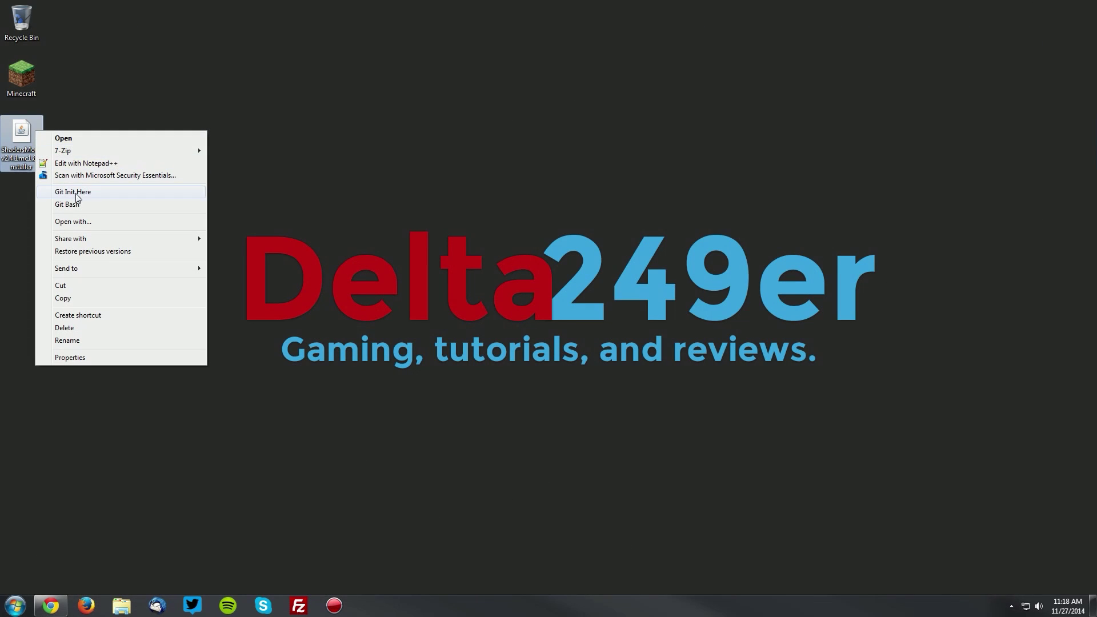
left_click(77, 222)
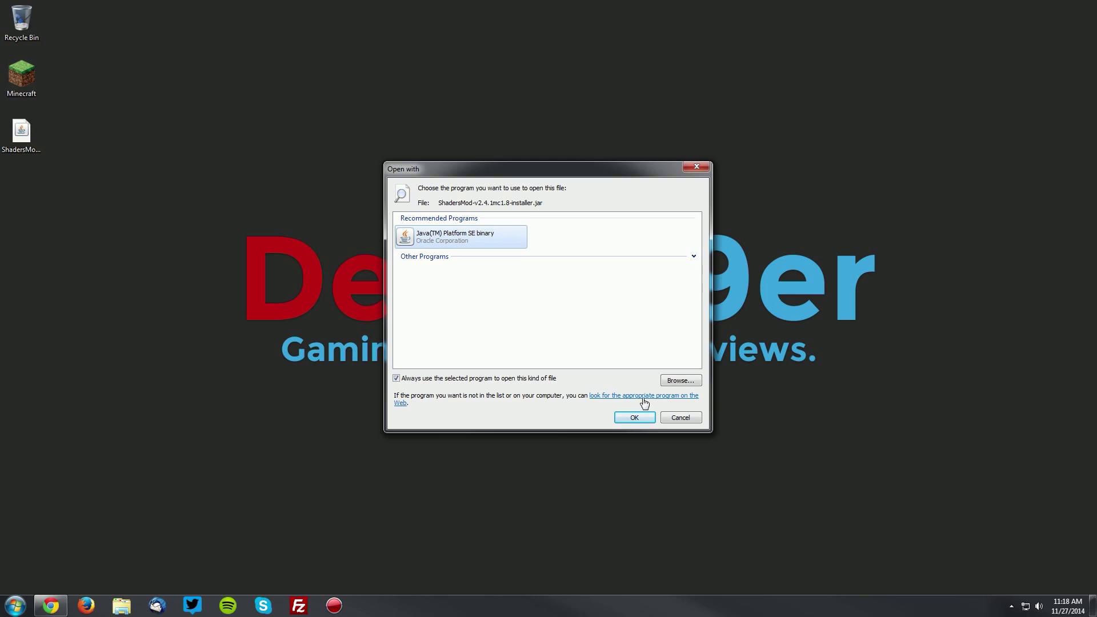
left_click(635, 417)
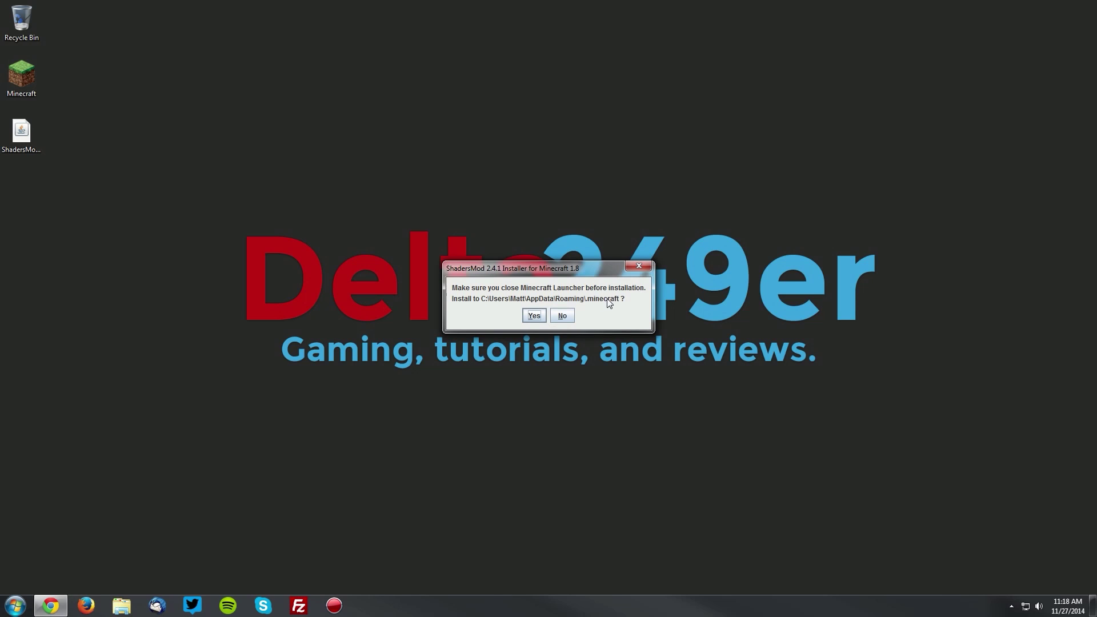
Step: Install ShadersMod into .minecraft, acknowledge the license and completion message, and reopen the launcher
left_click(528, 316)
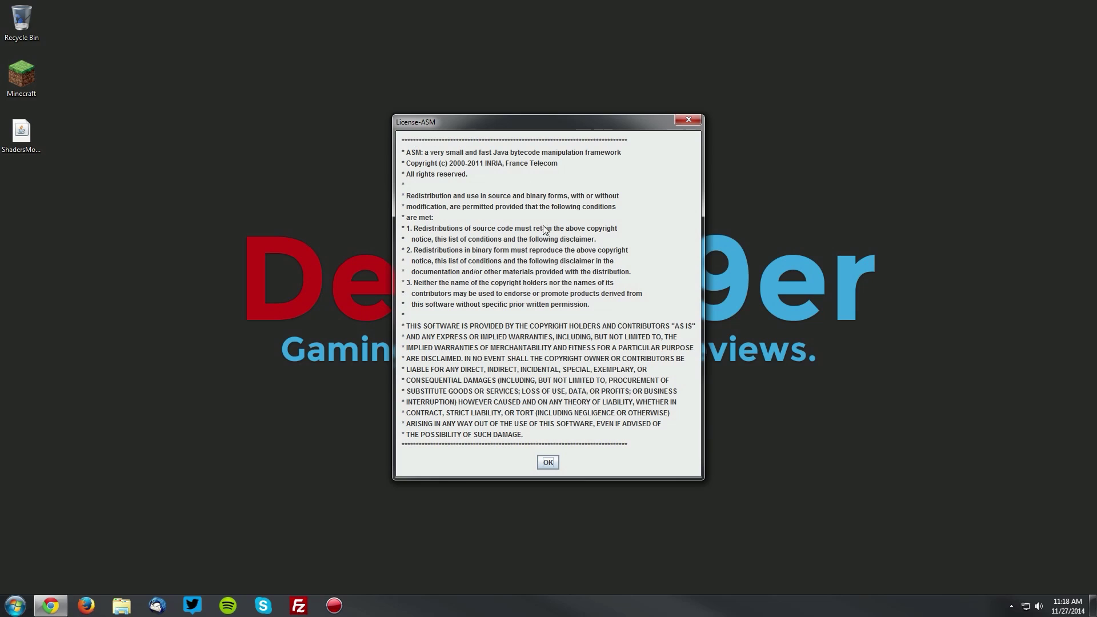
left_click(549, 463)
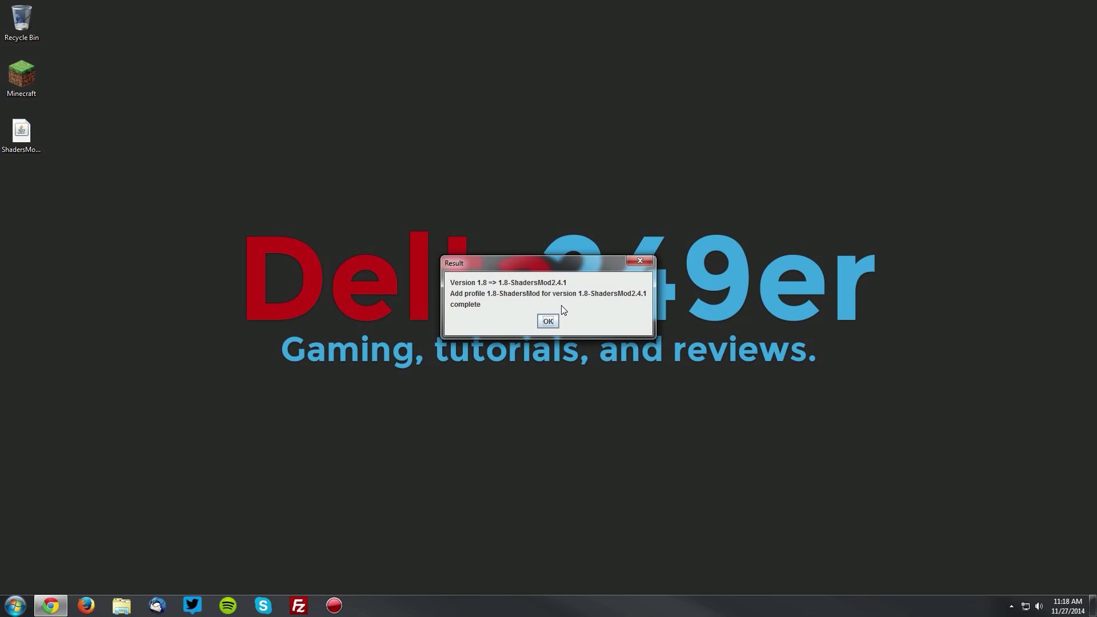
left_click(547, 322)
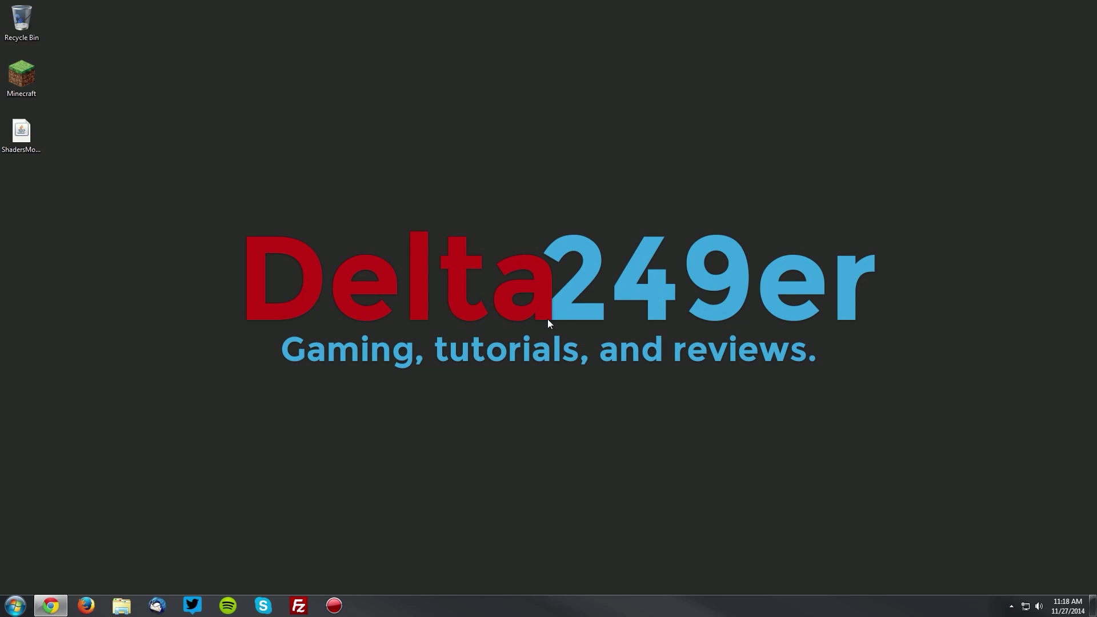
double_click(26, 77)
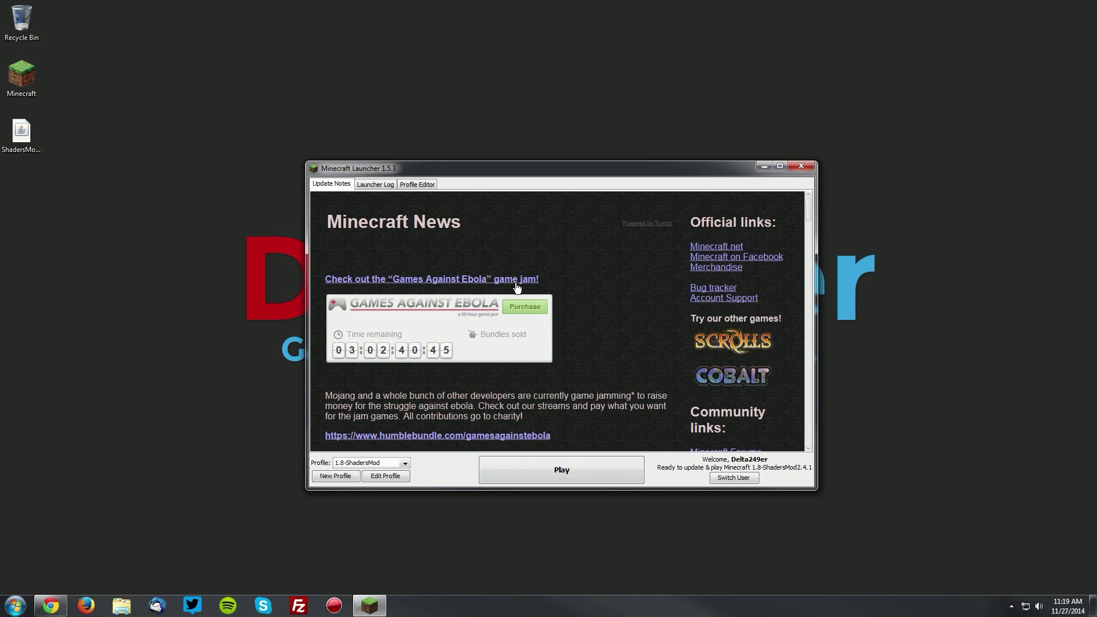
Step: Keep 1.8-ShadersMod as the selected profile and launch the game
left_click(351, 464)
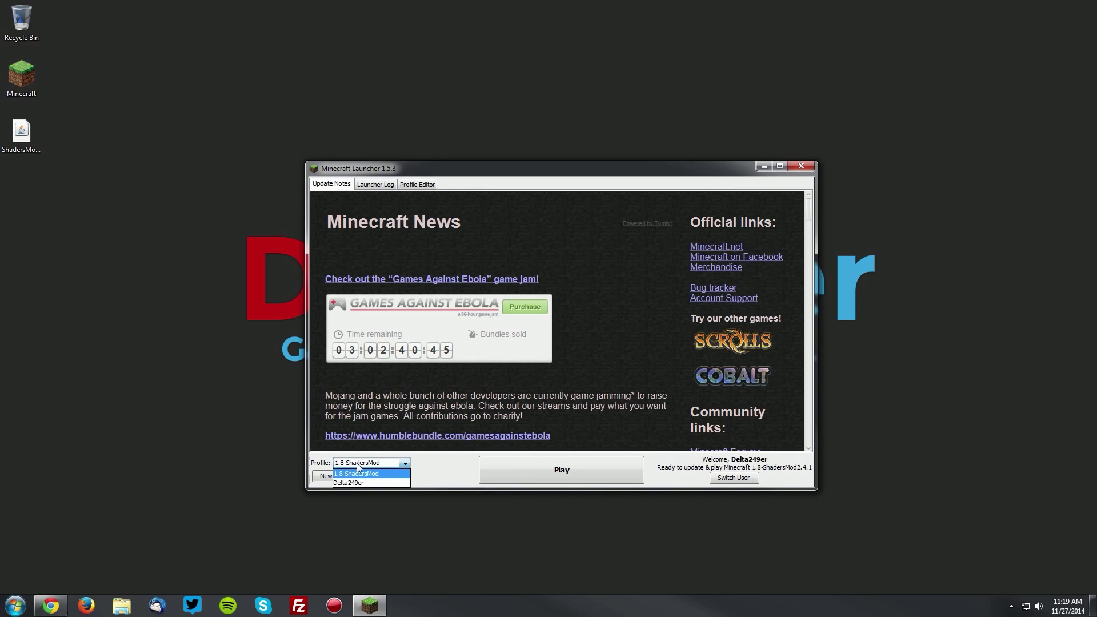
left_click(358, 472)
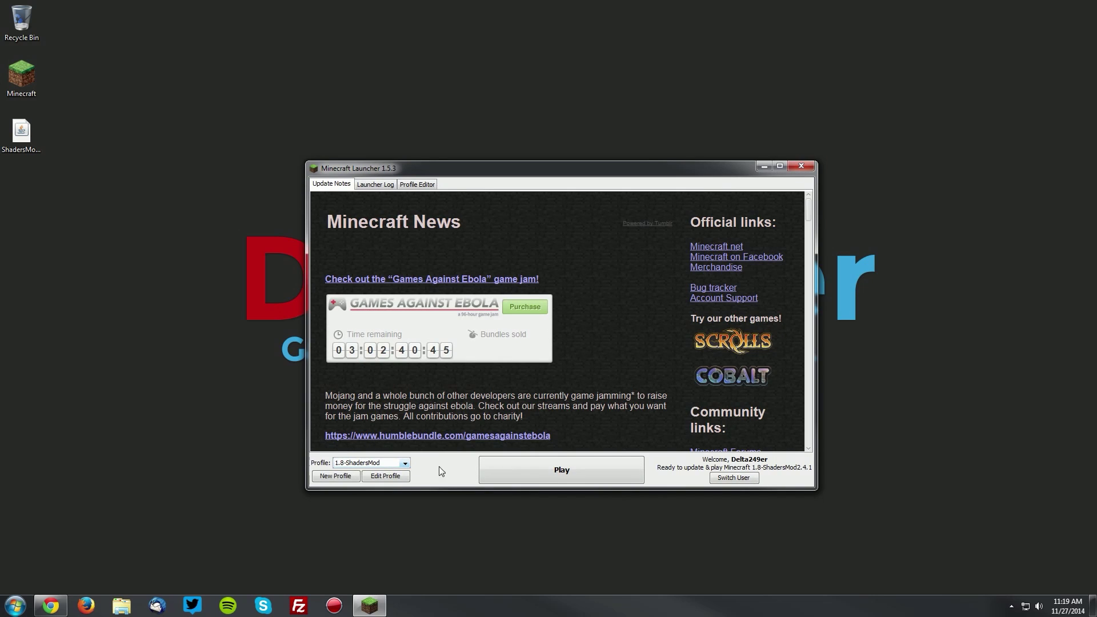
left_click(566, 469)
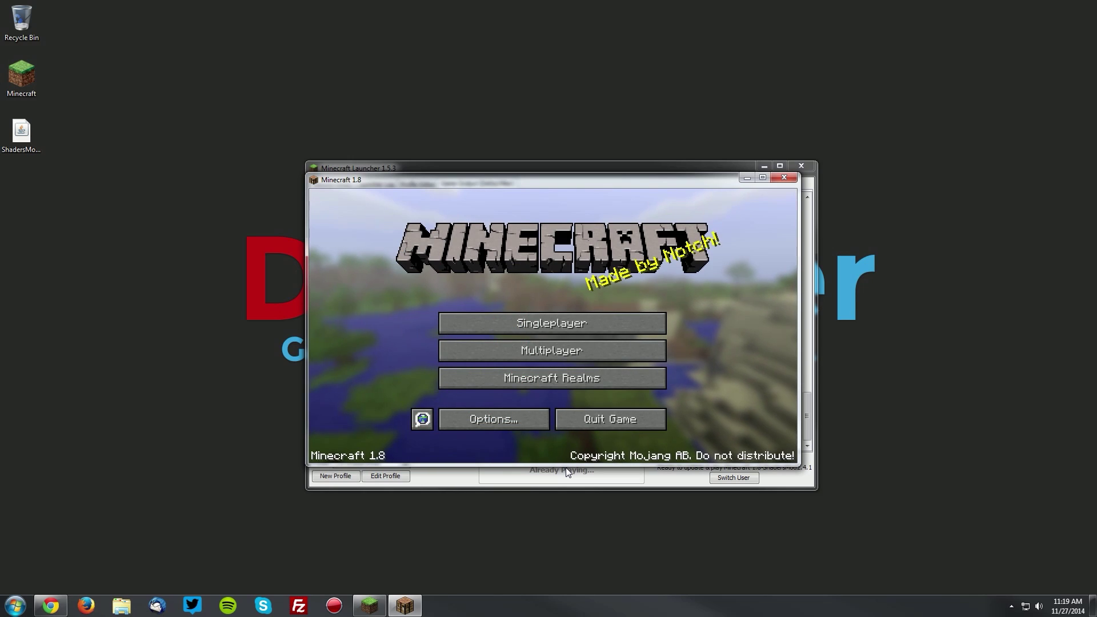
Step: Load the Shaders singleplayer world and toggle the F3 debug overlay on and off
left_click(544, 322)
double_click(455, 242)
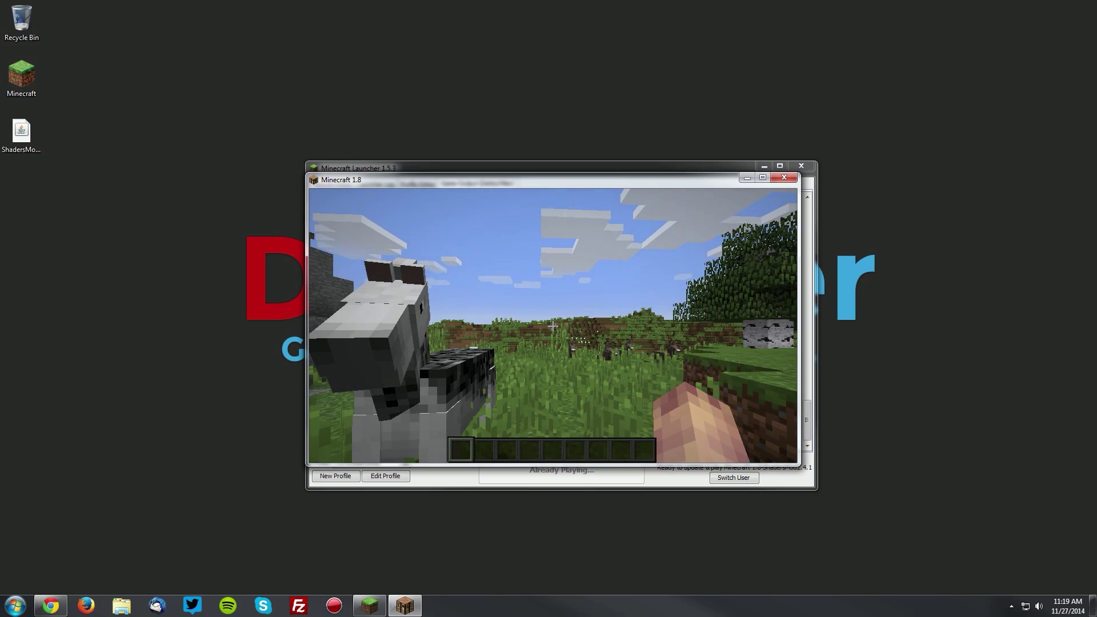
key("F3")
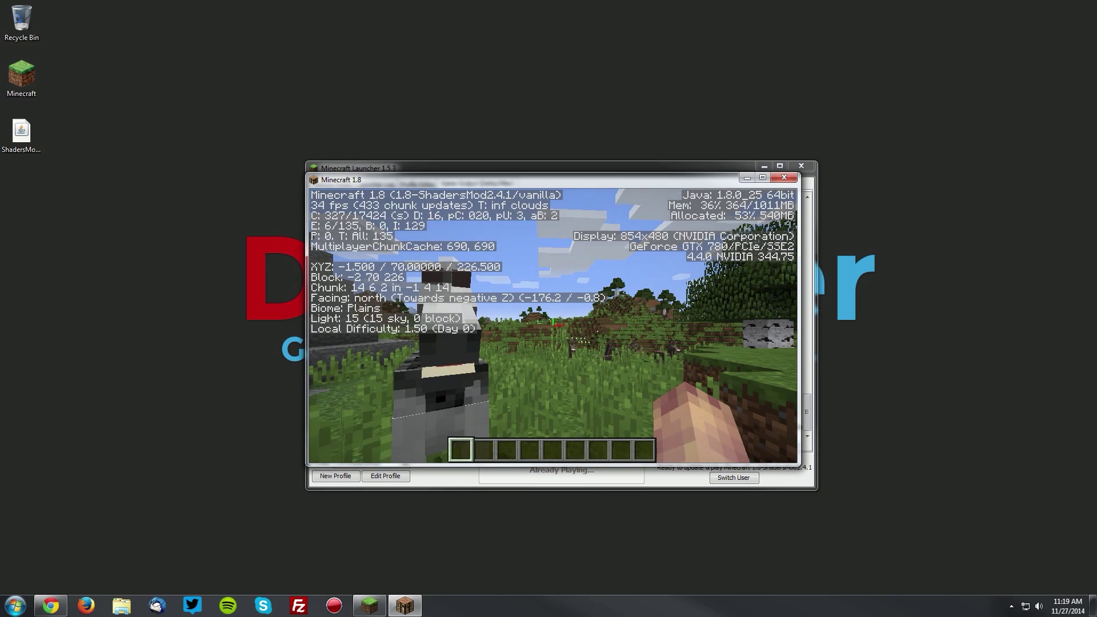
key("F3")
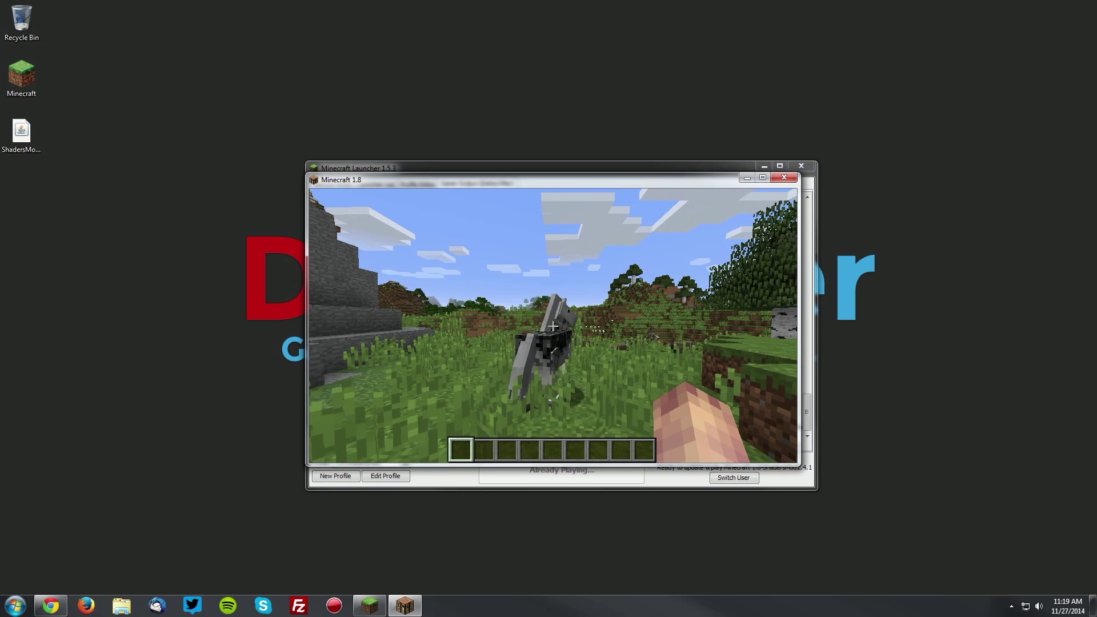
Step: Save and quit to title, quit Minecraft, close the launcher, and return to the forum thread
key("Escape")
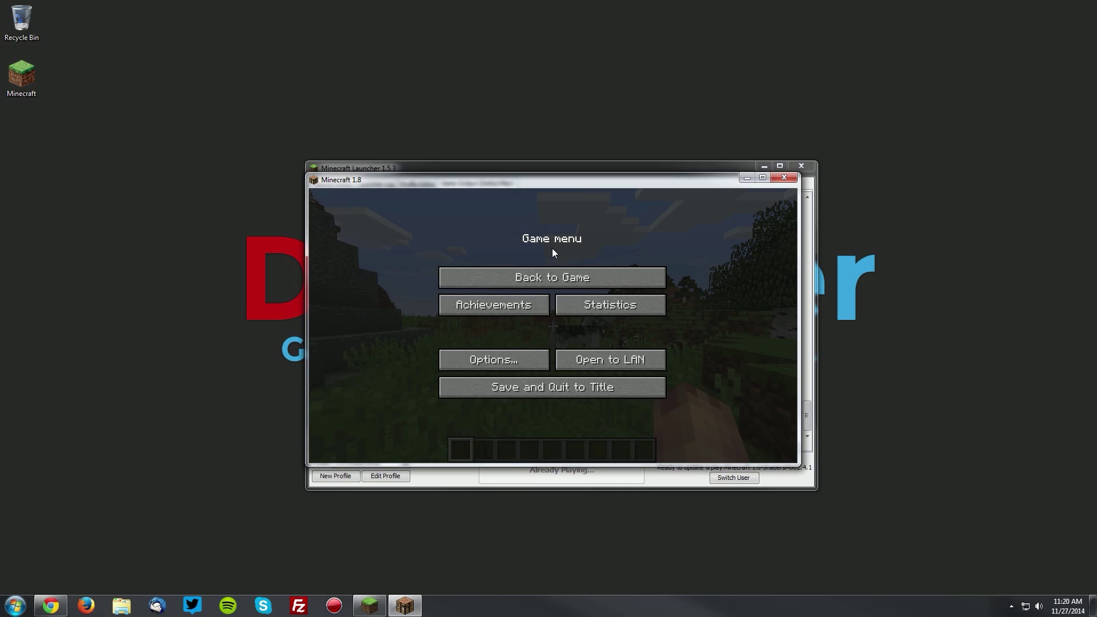
left_click(541, 387)
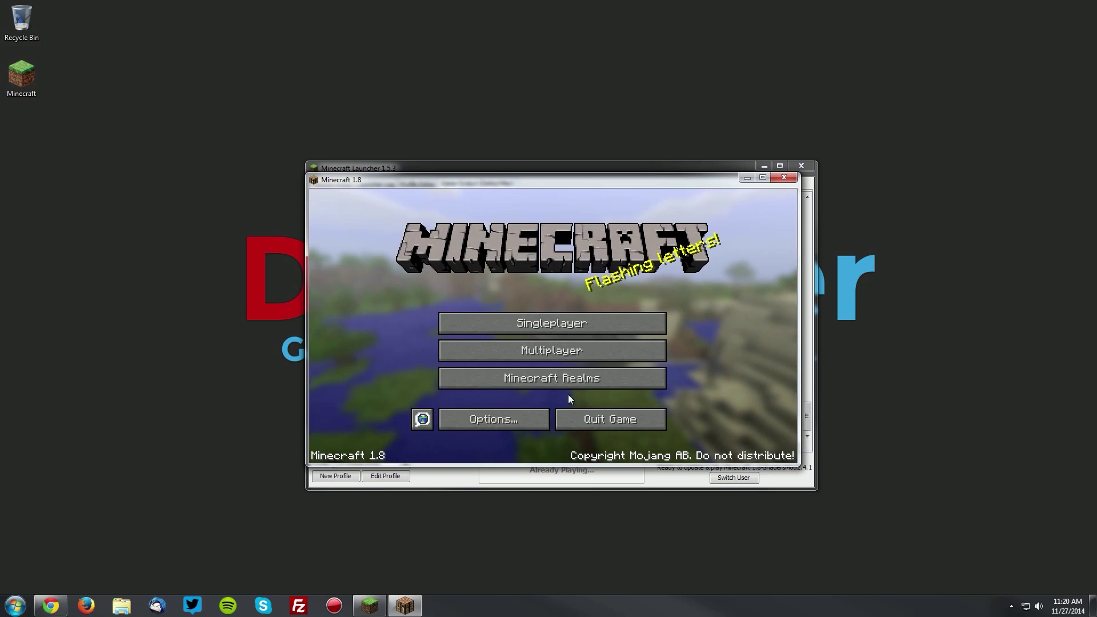
left_click(611, 422)
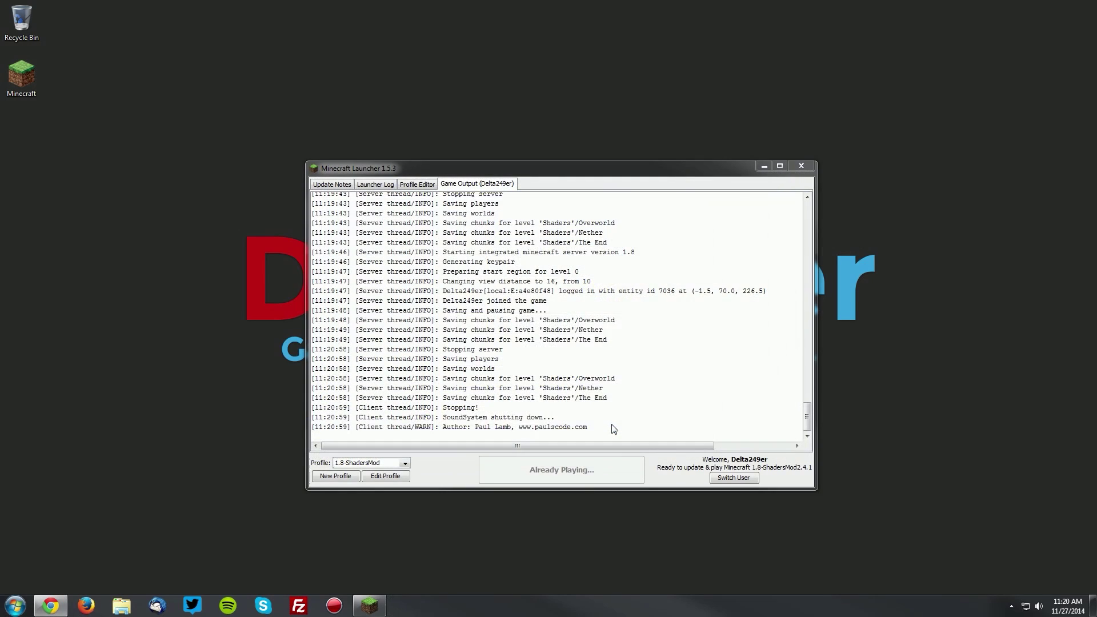
left_click(802, 165)
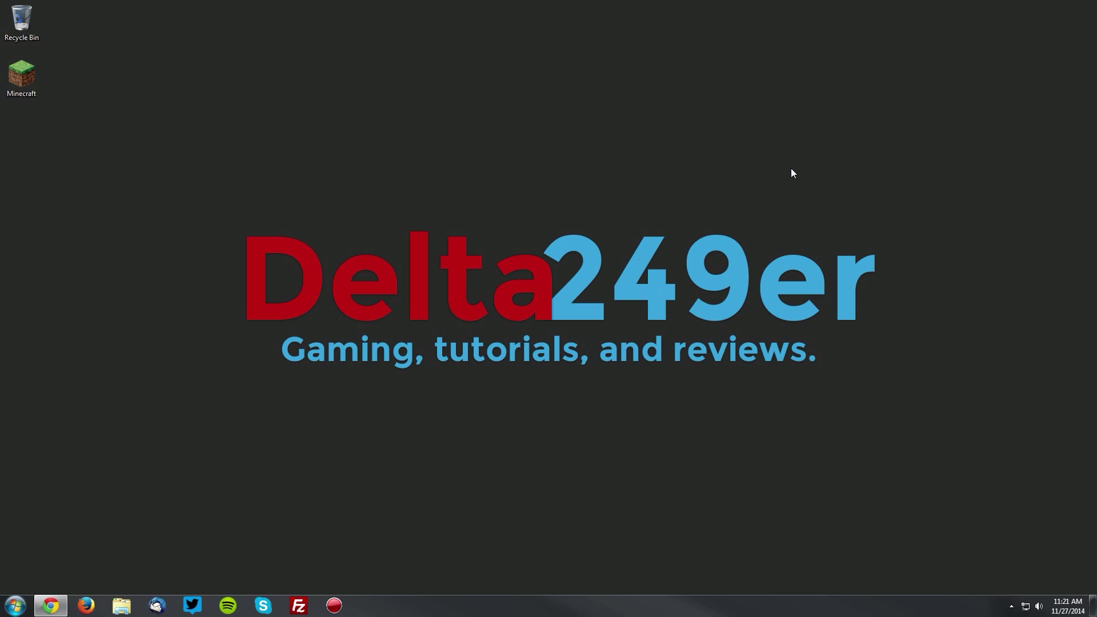
left_click(50, 611)
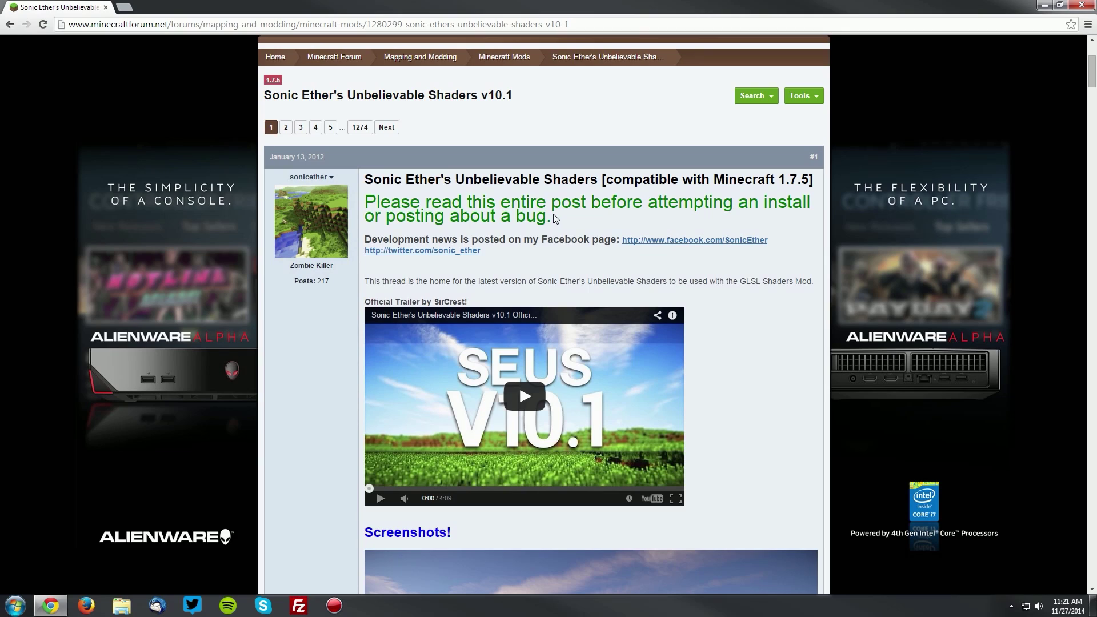
Step: Scroll to the thread's Downloads section and follow the SEUS v10.1 Standard link
scroll(554, 214, "down", 14)
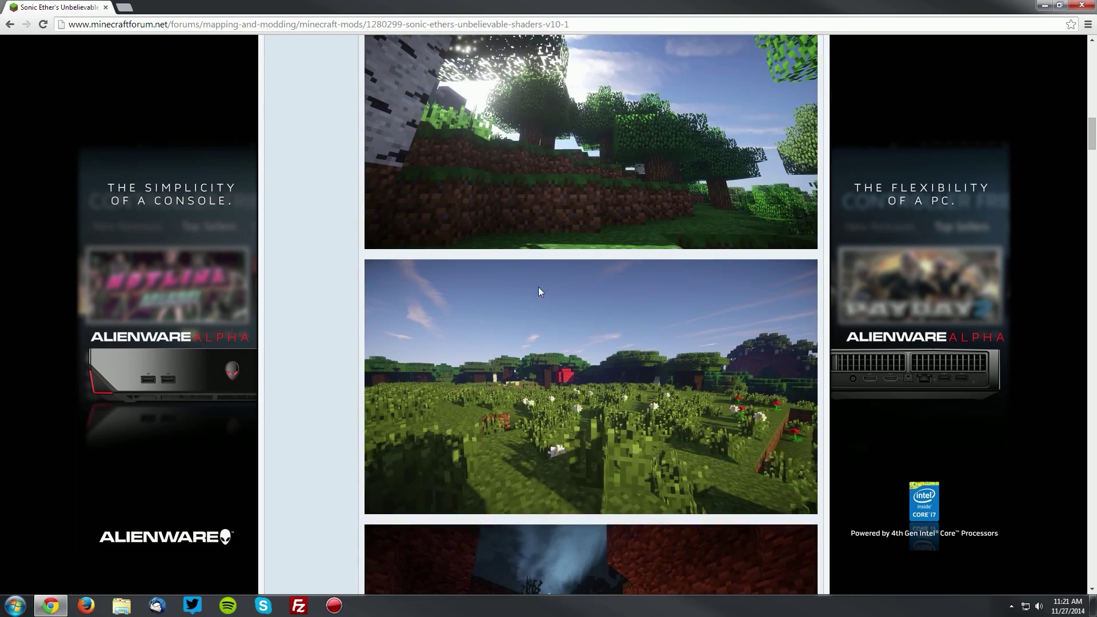
scroll(540, 292, "down", 15)
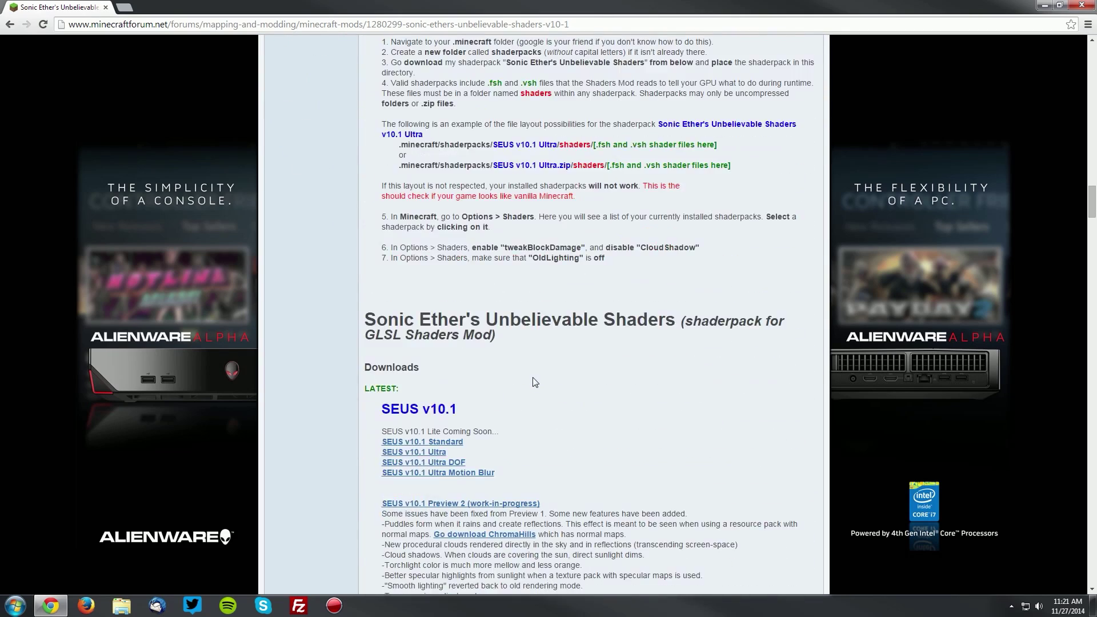
scroll(535, 383, "down", 3)
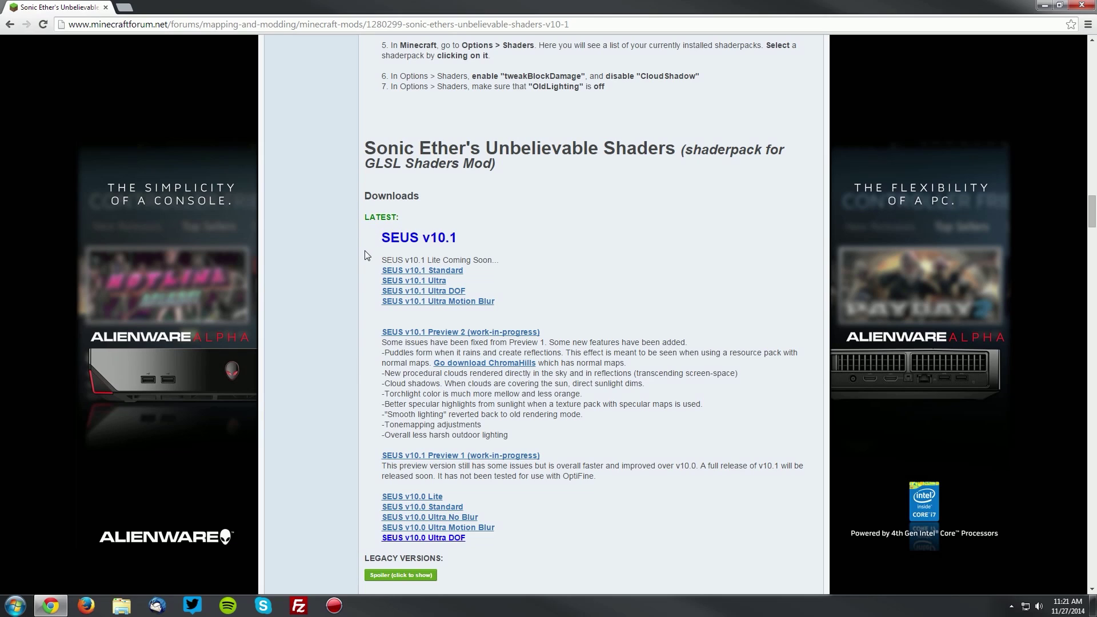
left_click(407, 272)
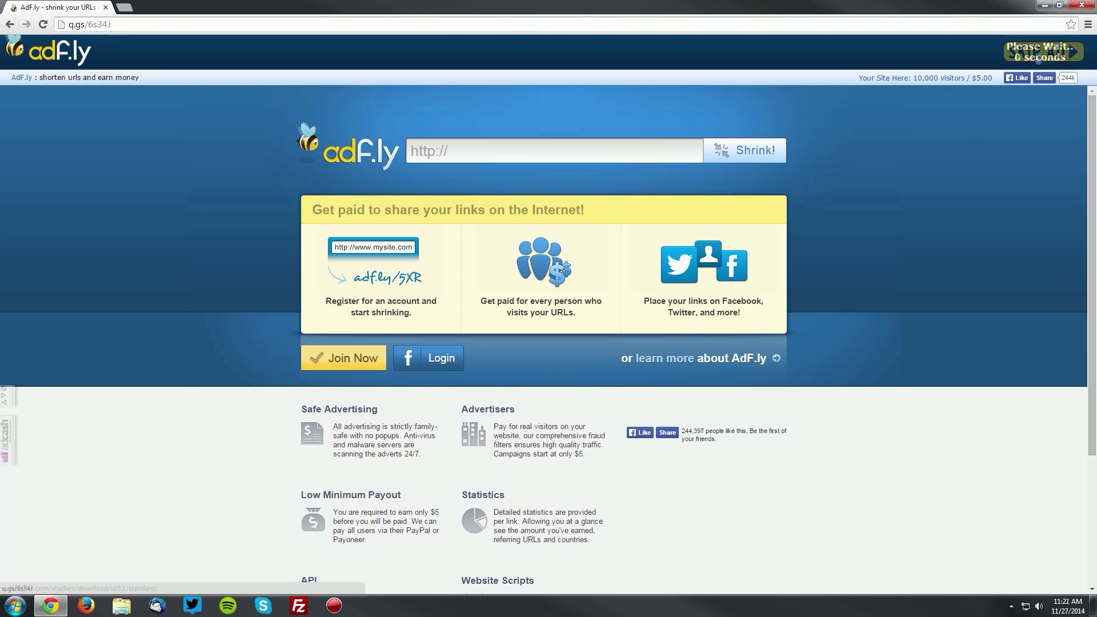
Step: Skip the ad, accept the EULA, and save SEUS-v10.1-Standard.zip to the Desktop
left_click(1038, 54)
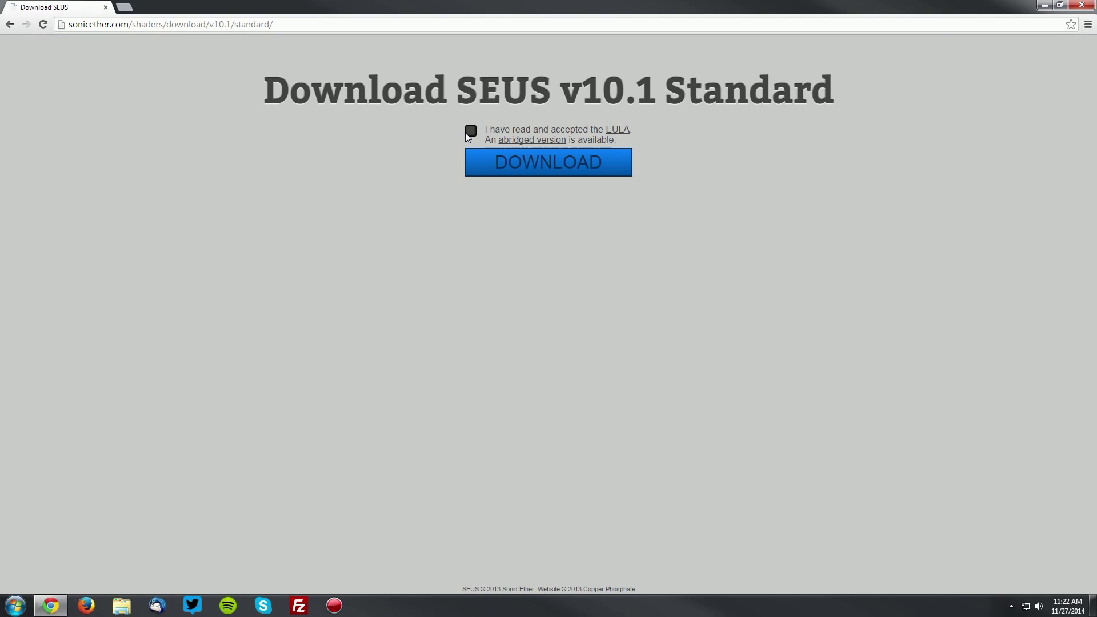
left_click(470, 131)
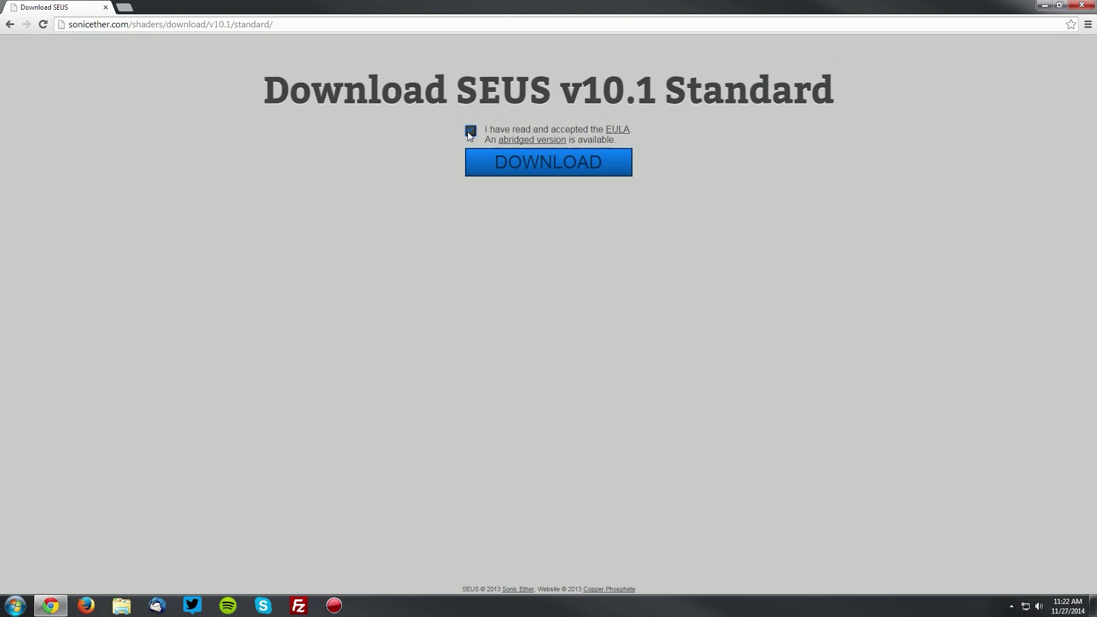
left_click(542, 164)
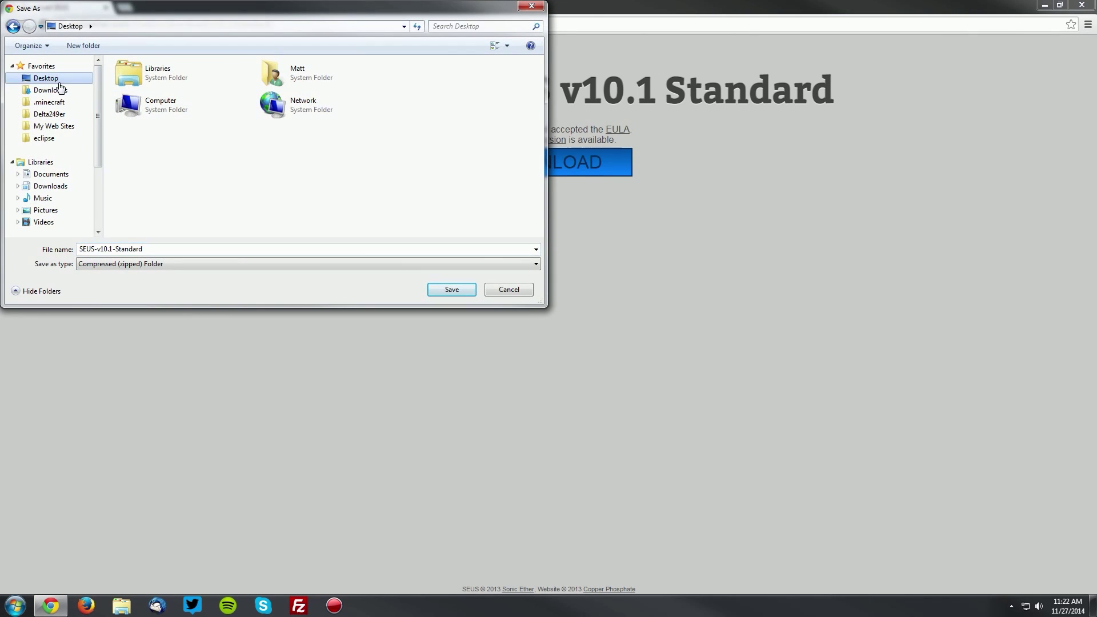
left_click(452, 290)
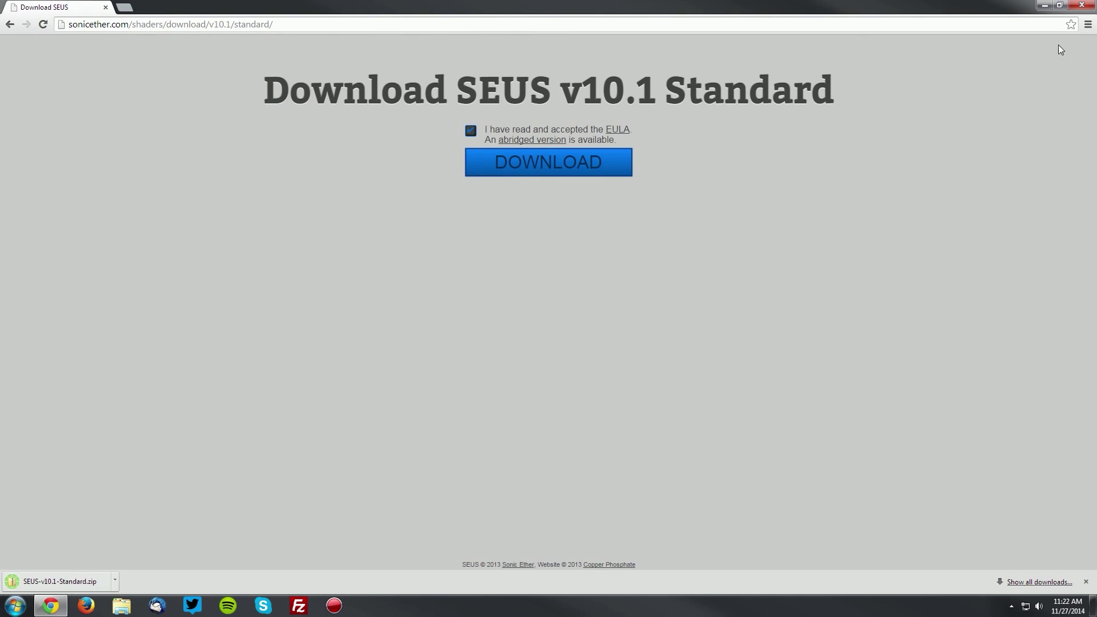
left_click(1045, 5)
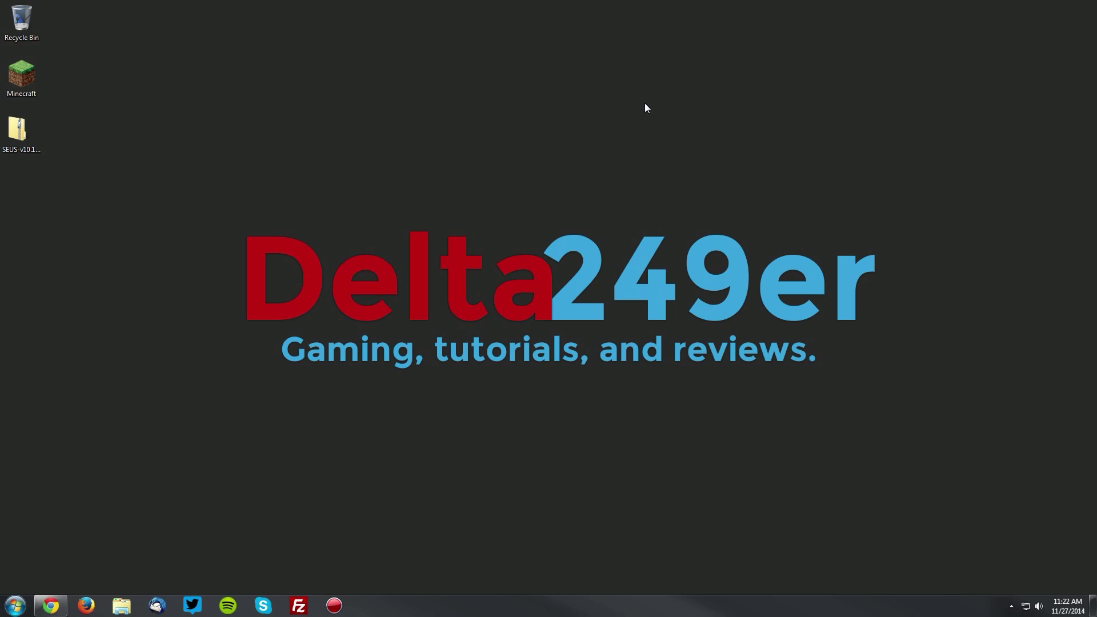
key("super+r")
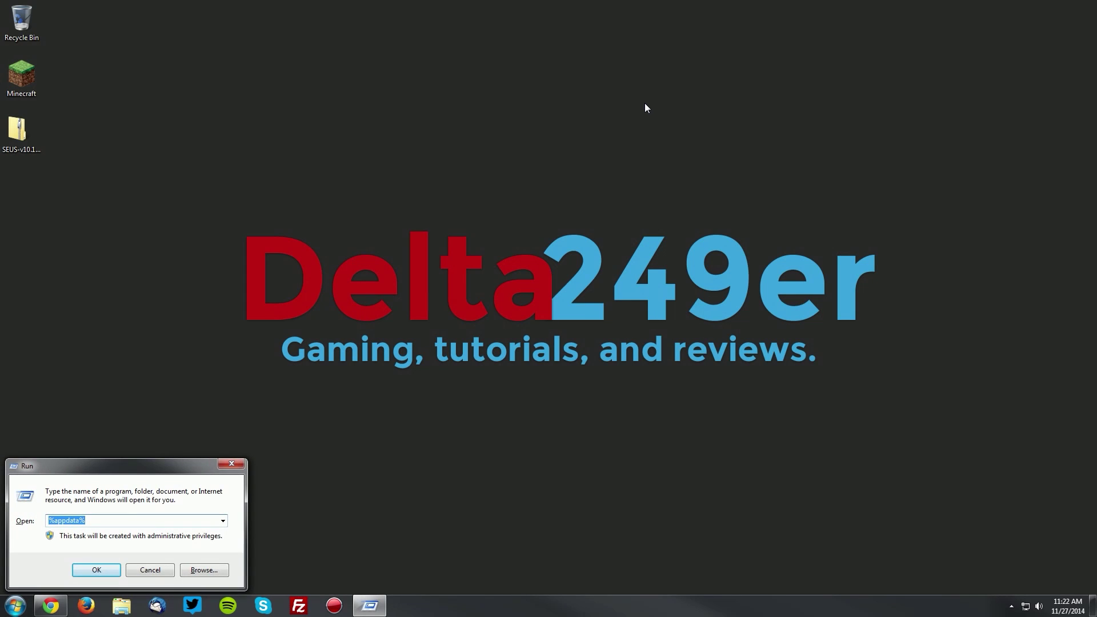
Step: Open %appdata%\.minecraft\shaderpacks and drag the SEUS zip from the desktop into it
type("%app")
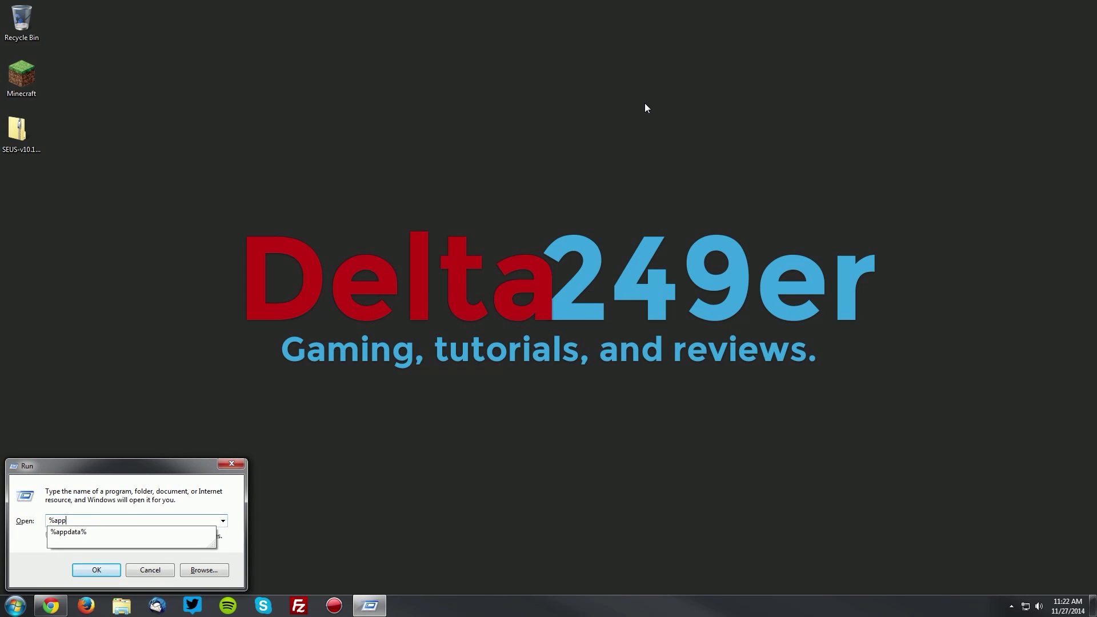
type("data%")
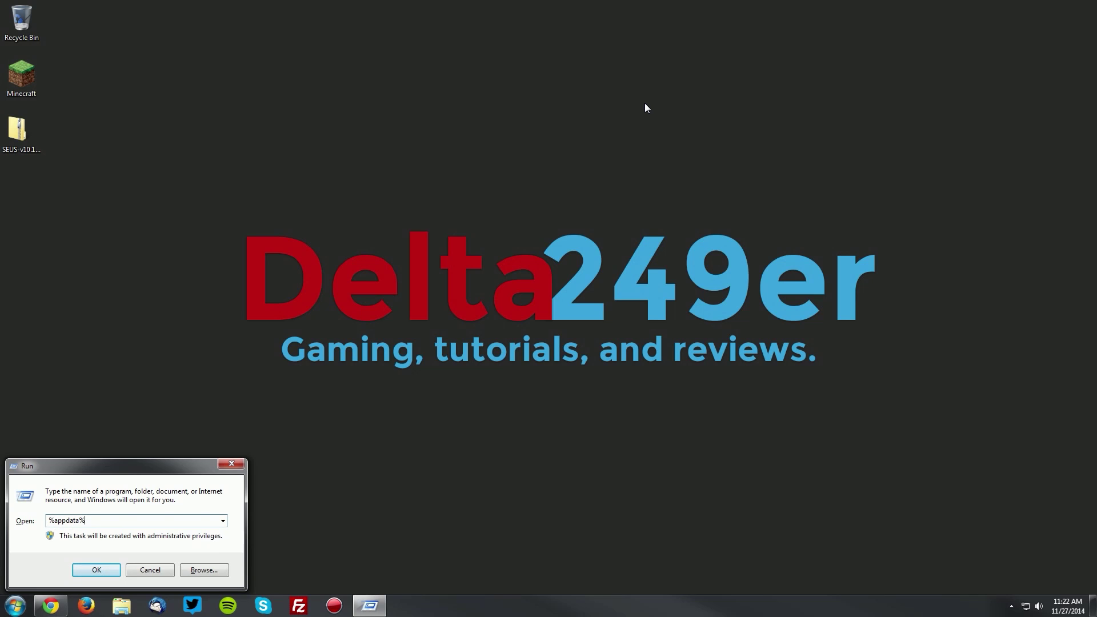
left_click(96, 571)
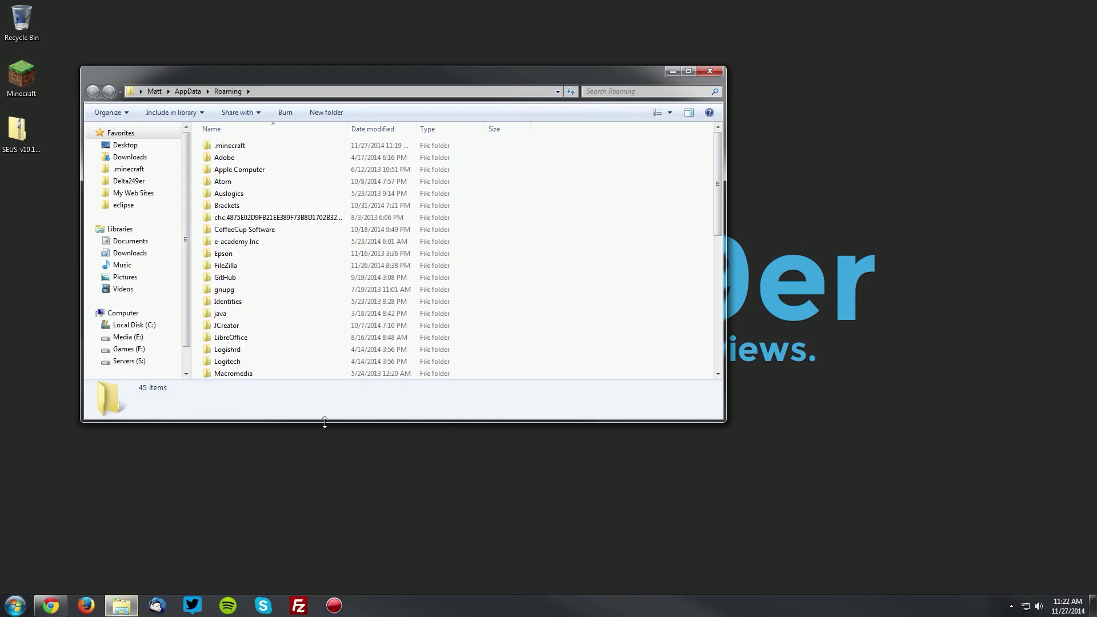
double_click(237, 146)
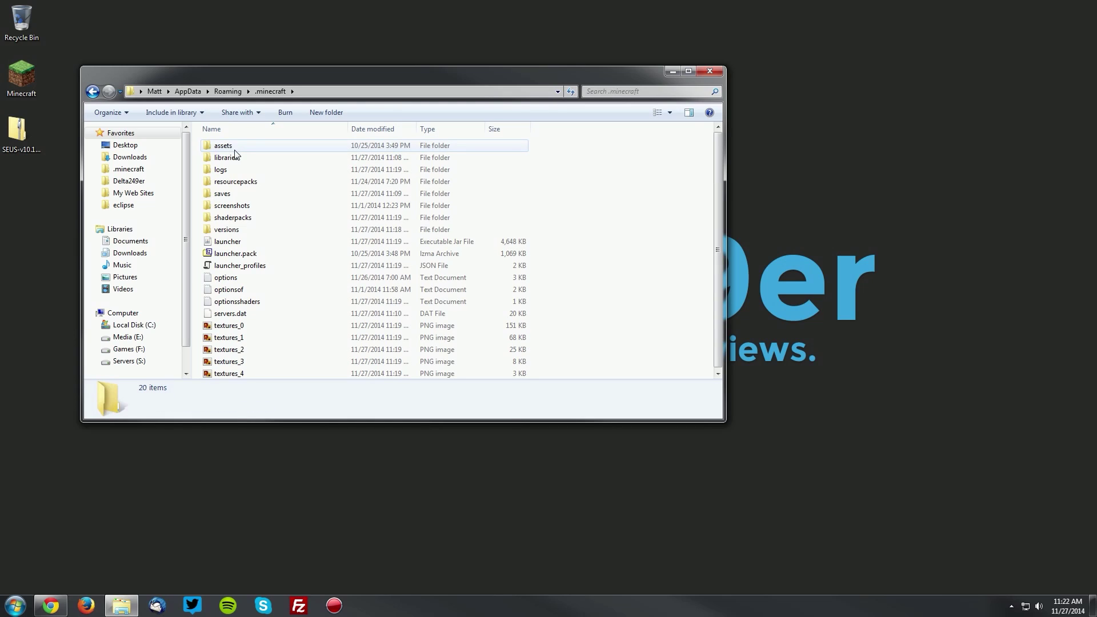
double_click(234, 218)
left_click_drag(26, 136, 250, 190)
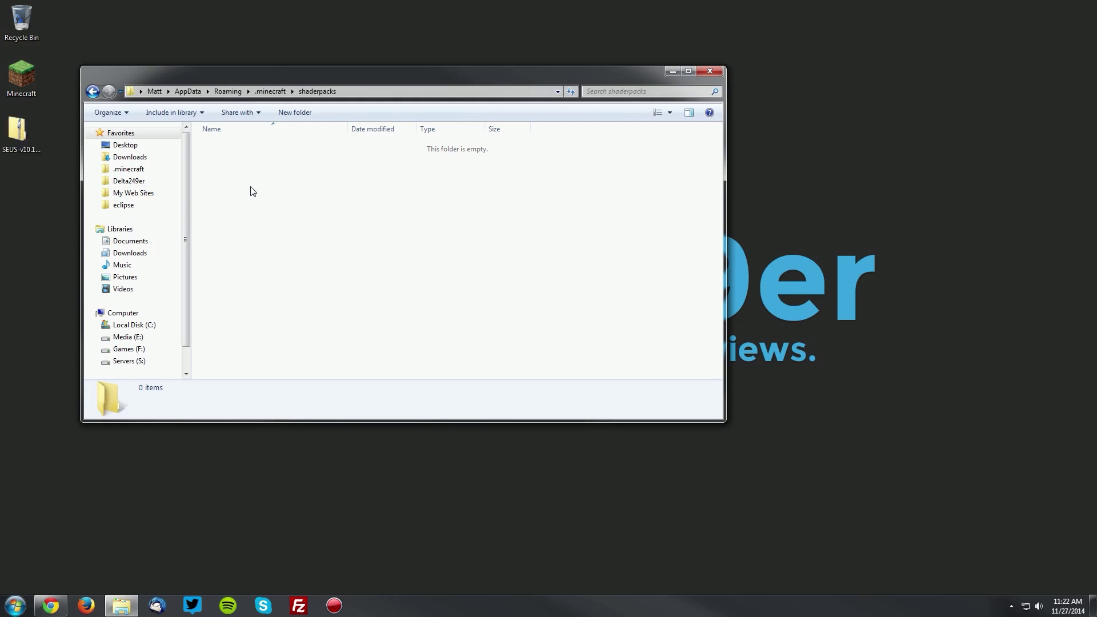
Step: Close Explorer, launch Minecraft with the 1.8-ShadersMod profile, and open the Singleplayer world list
left_click(718, 74)
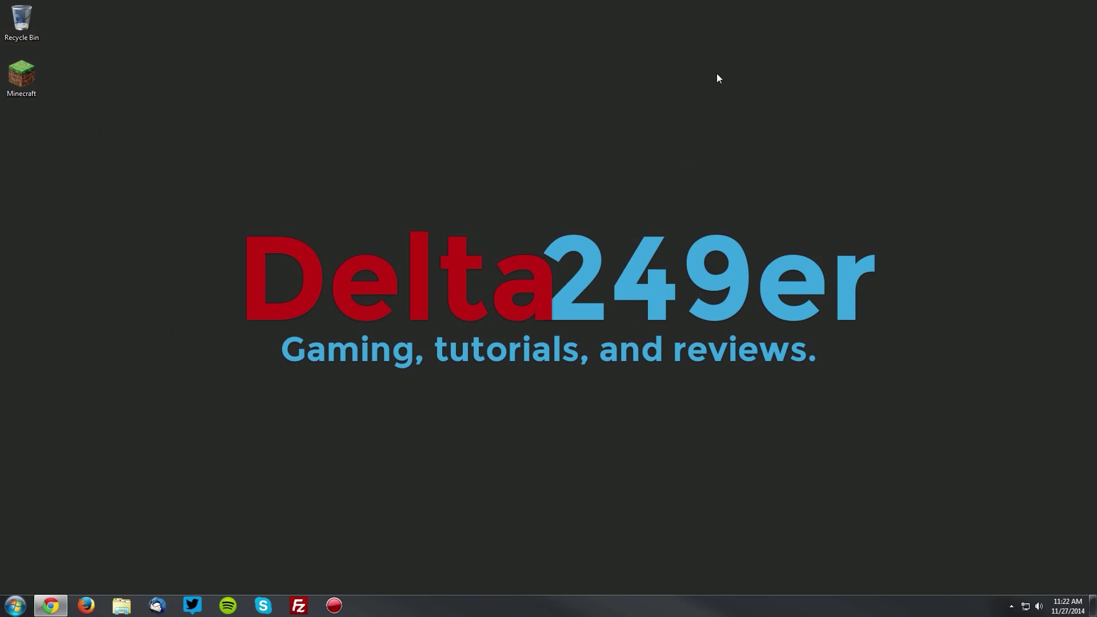
double_click(22, 75)
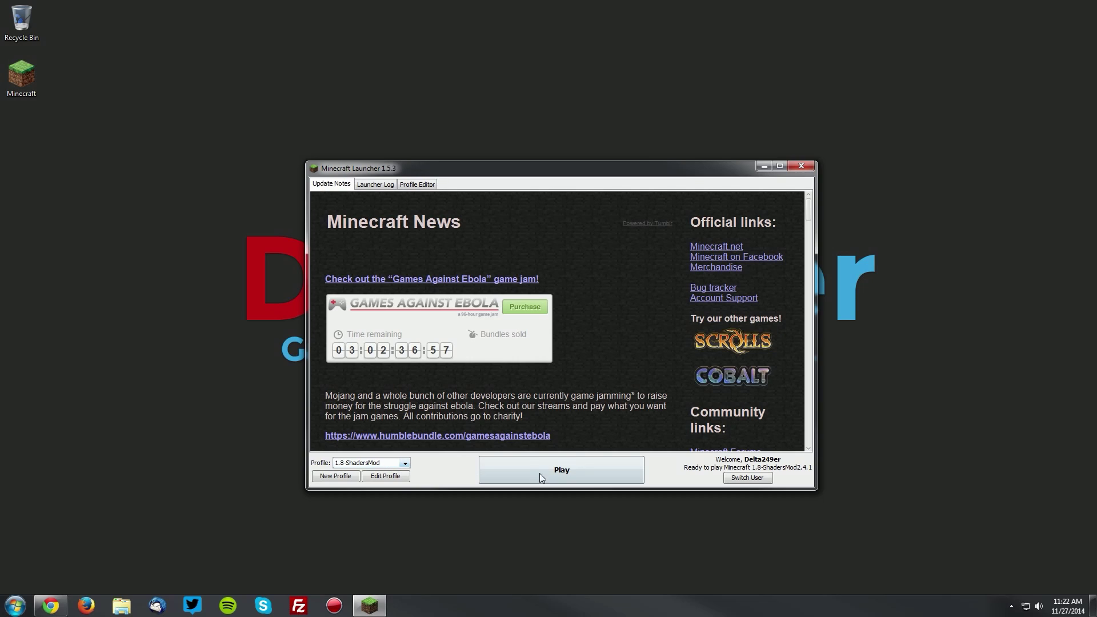
left_click(569, 469)
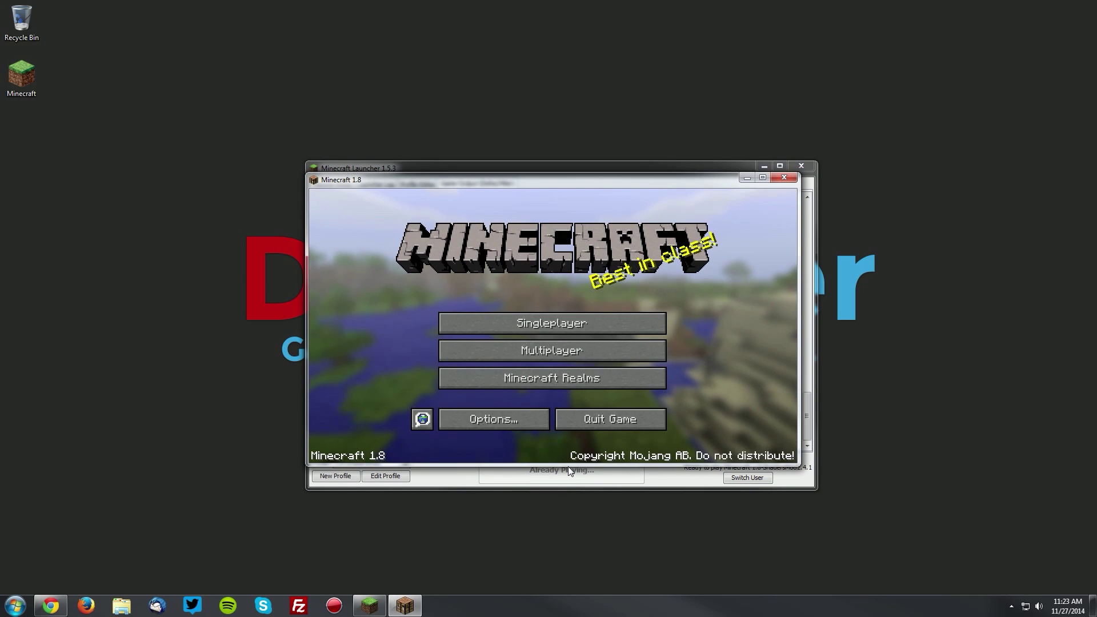
left_click(553, 322)
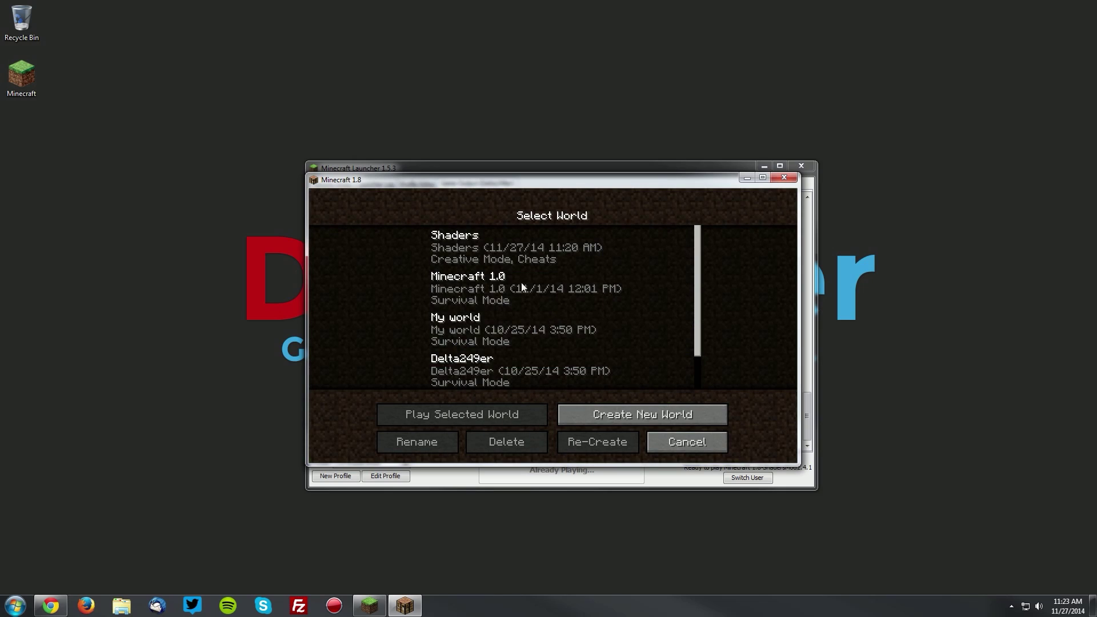
Step: Load the Shaders world, select SEUS-v10.1-Standard.zip as the shader pack, and resume playing
double_click(489, 250)
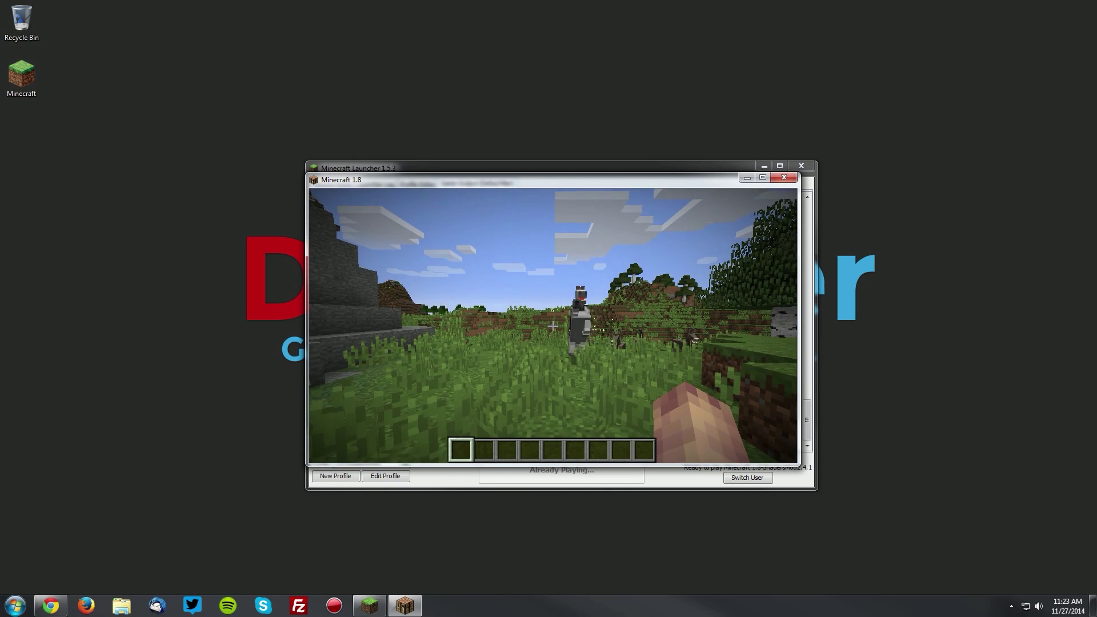
key("Escape")
left_click(517, 359)
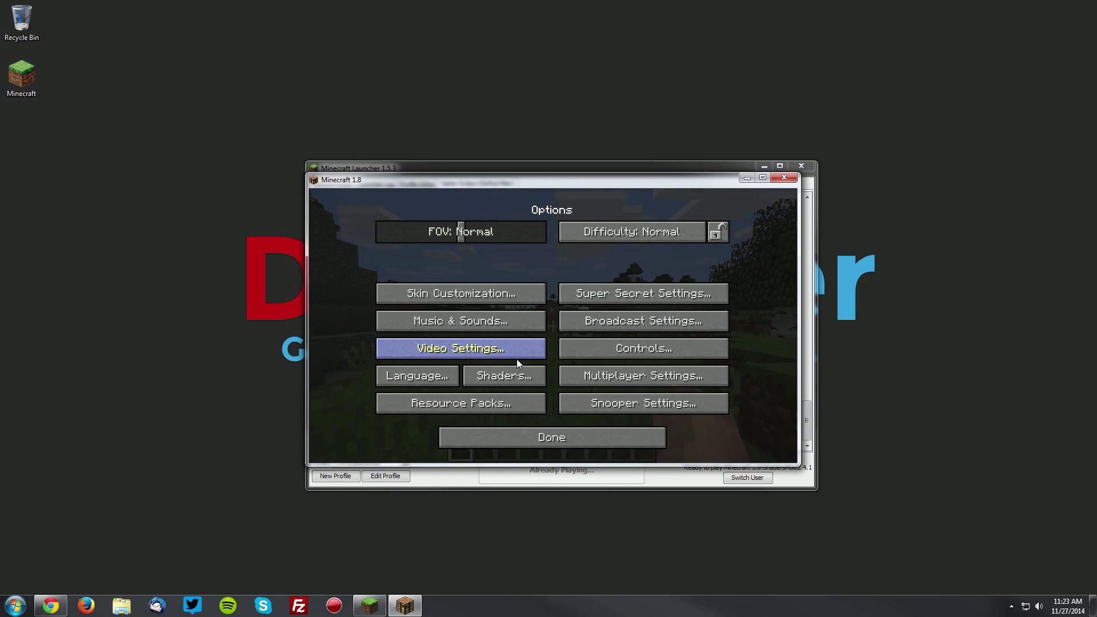
left_click(505, 373)
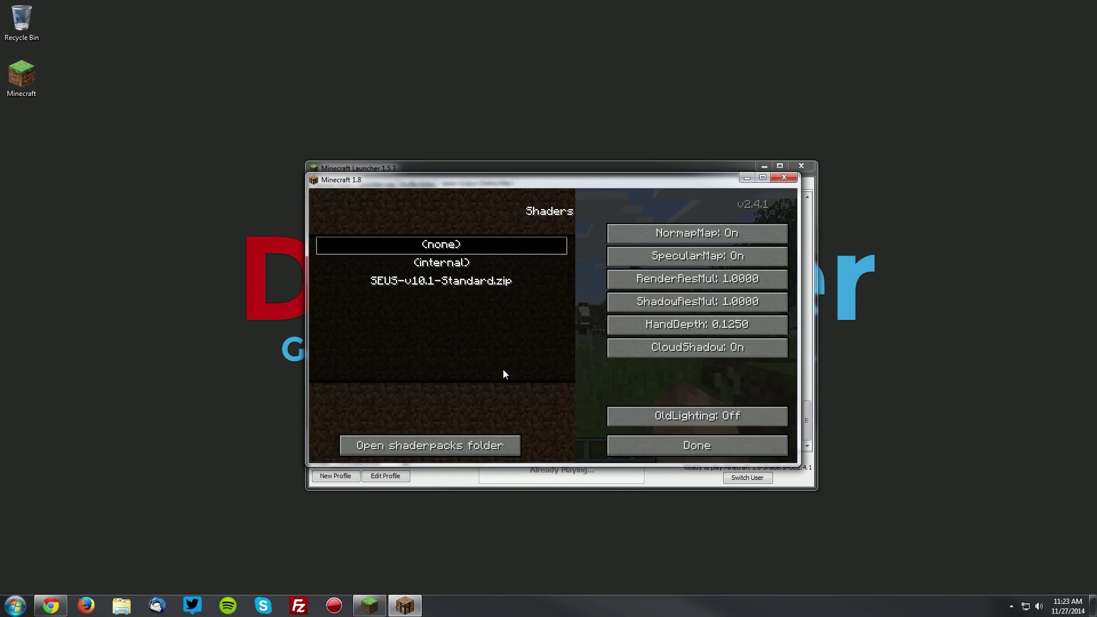
left_click(393, 282)
left_click(693, 450)
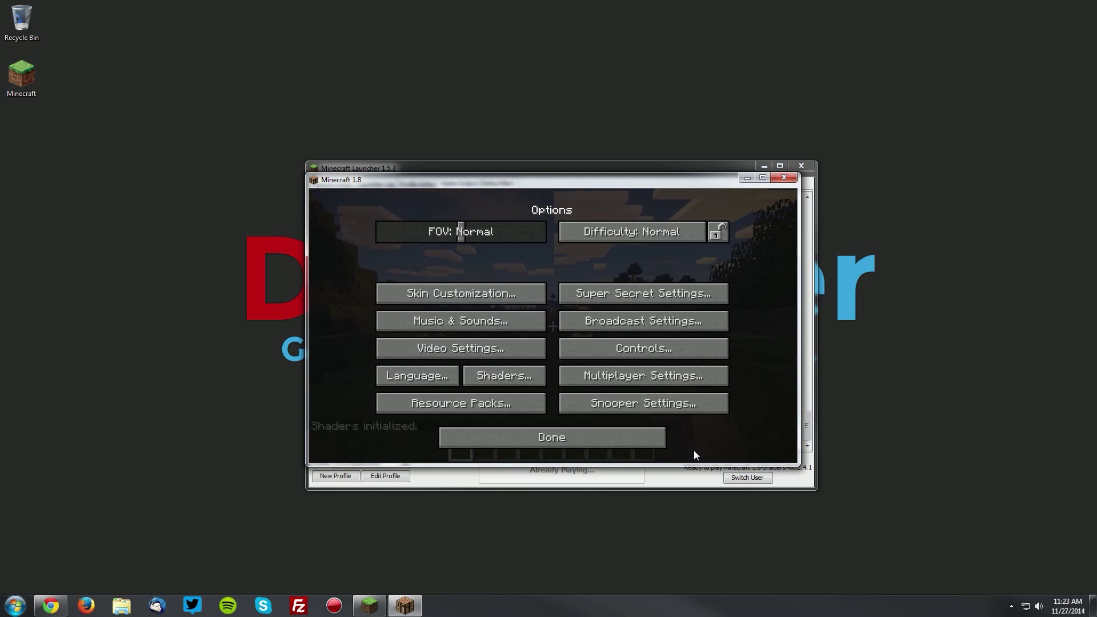
left_click(598, 434)
left_click(552, 278)
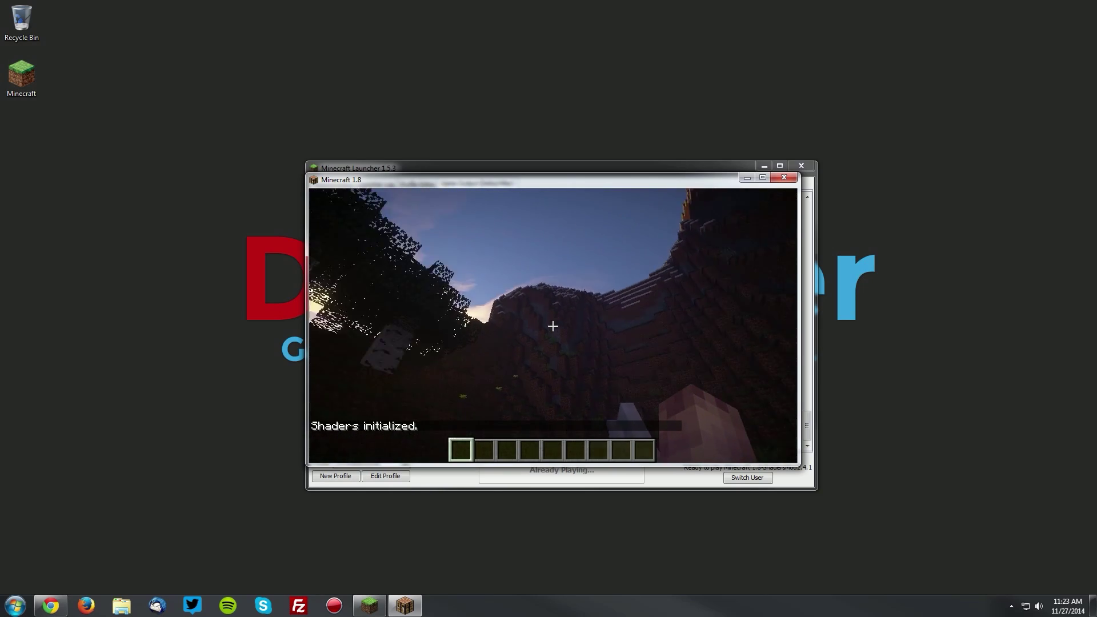
key("F3")
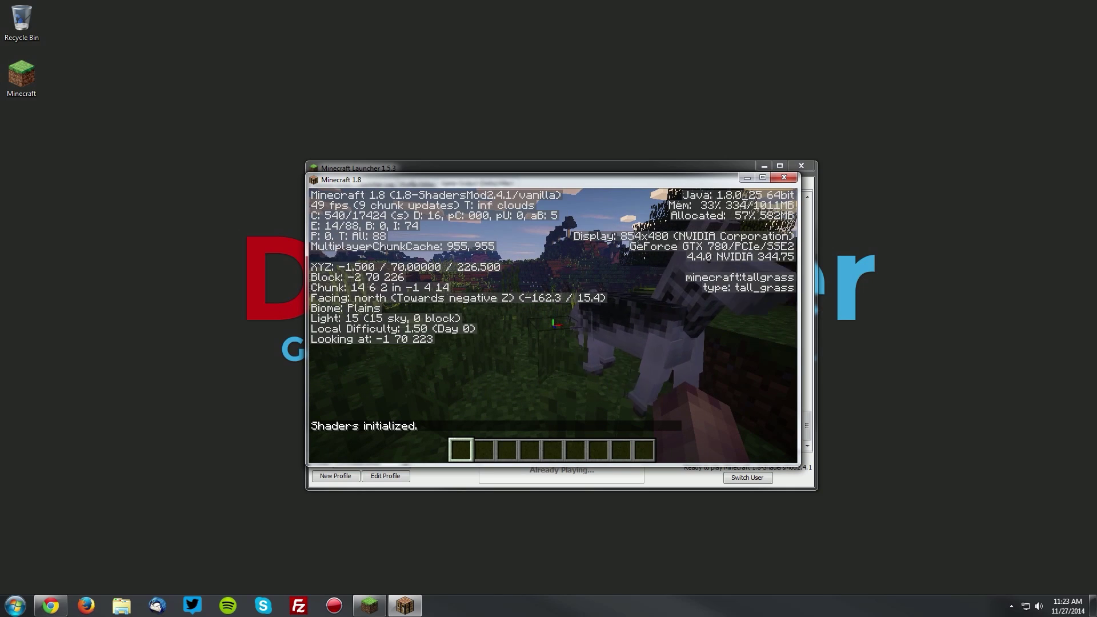
key("F3")
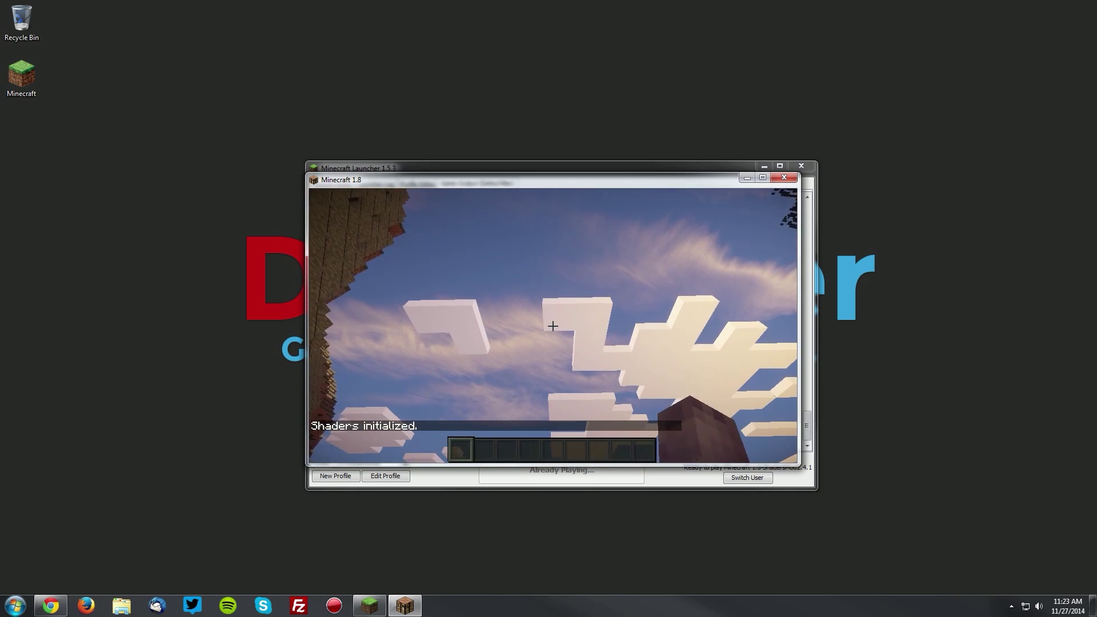